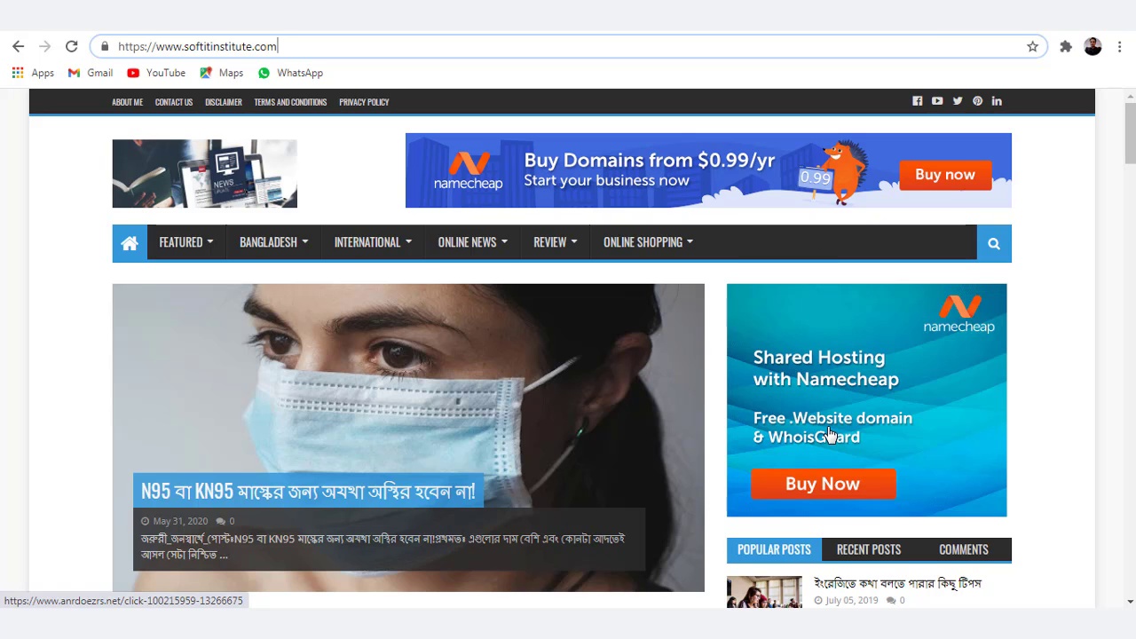
- Open Namecheap through the Buy Now banner on softitinstitute.com and search for the domain freedomlive24.com
{"action": "scroll", "coordinate": [830, 432], "scroll_direction": "down", "scroll_amount": 8}
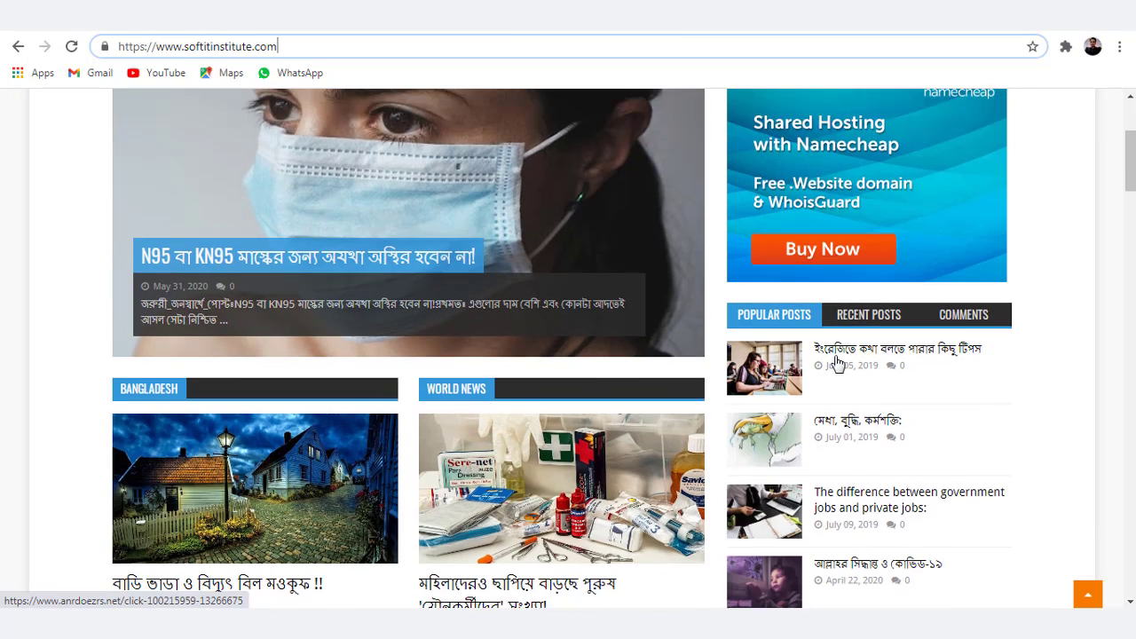
{"action": "scroll", "coordinate": [836, 360], "scroll_direction": "down", "scroll_amount": 5}
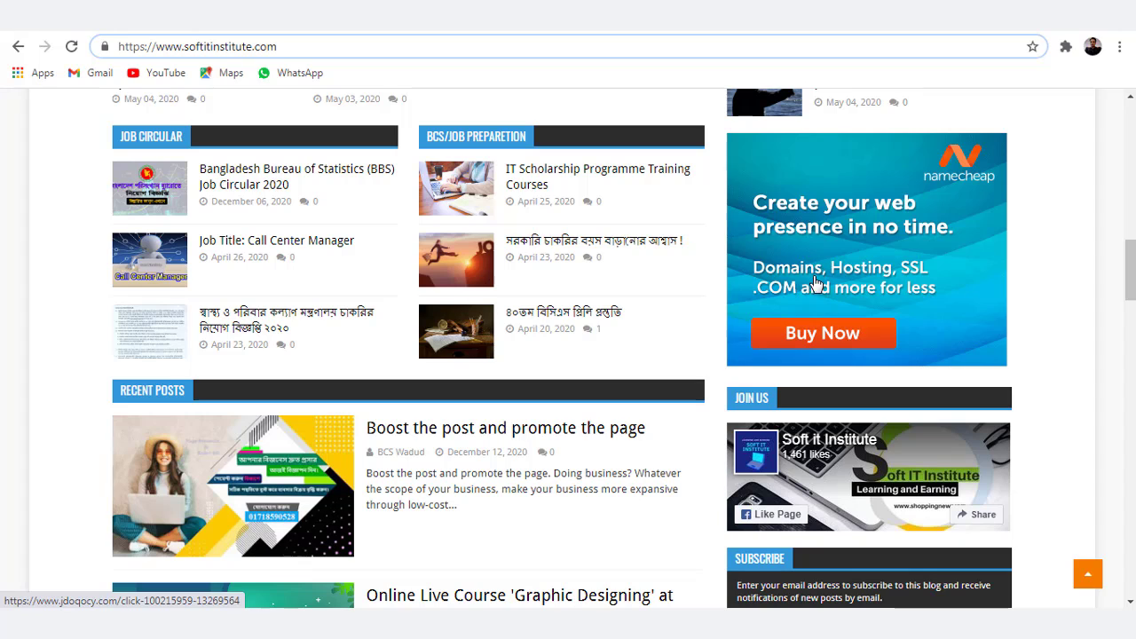
{"action": "key", "text": "Return"}
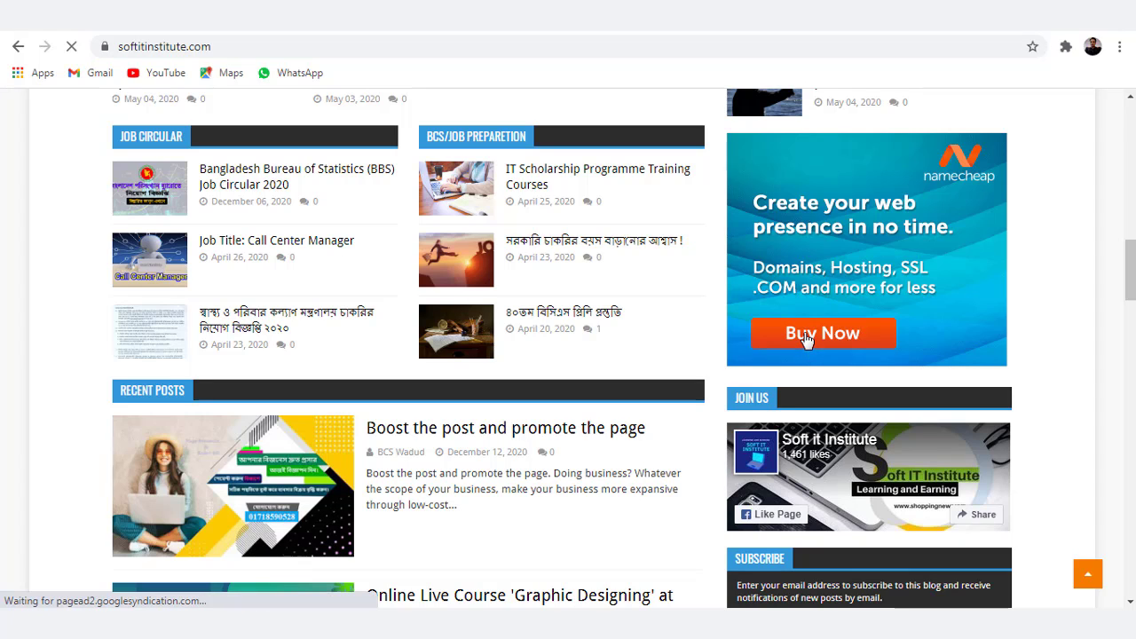
{"action": "left_click", "coordinate": [806, 340]}
{"action": "type", "text": "freedomlive24"}
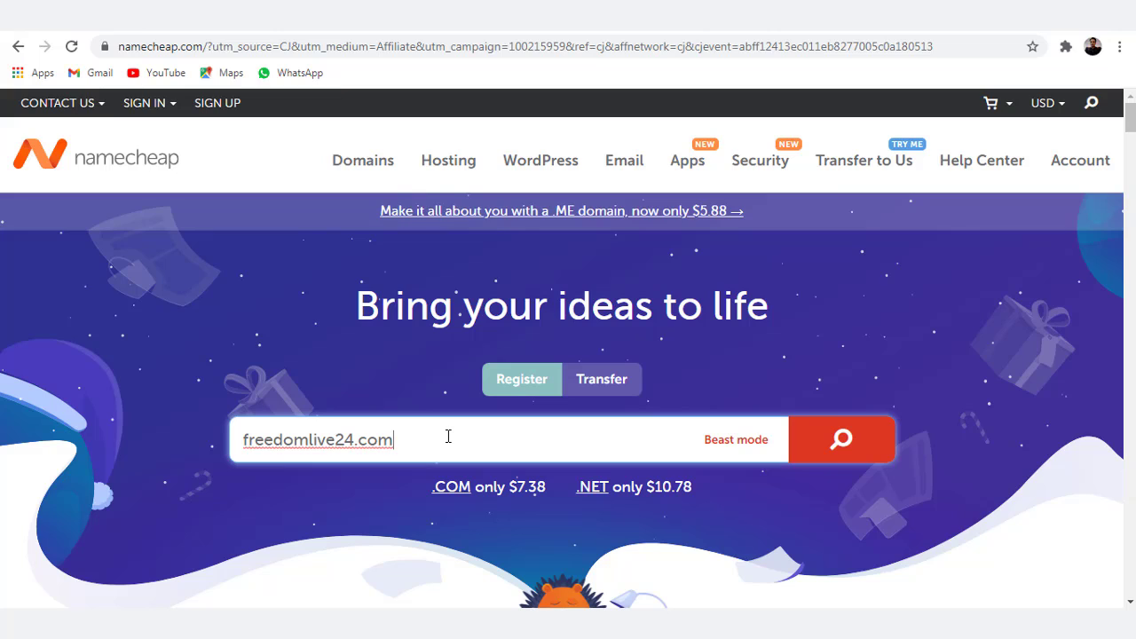
{"action": "left_click", "coordinate": [824, 441]}
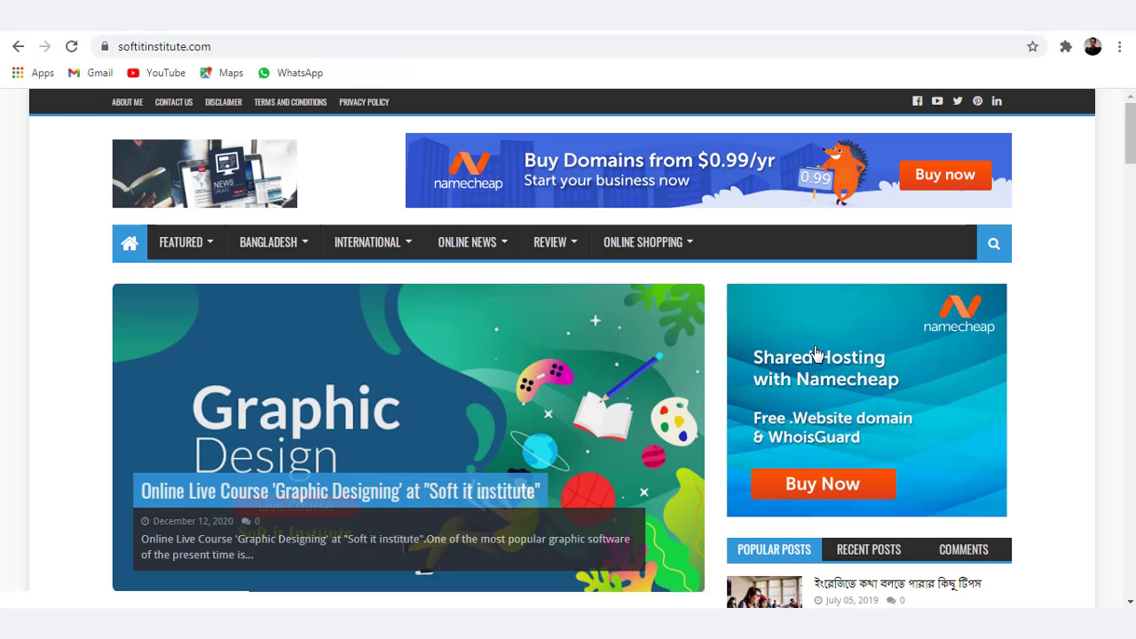
{"action": "scroll", "coordinate": [814, 329], "scroll_direction": "down", "scroll_amount": 2}
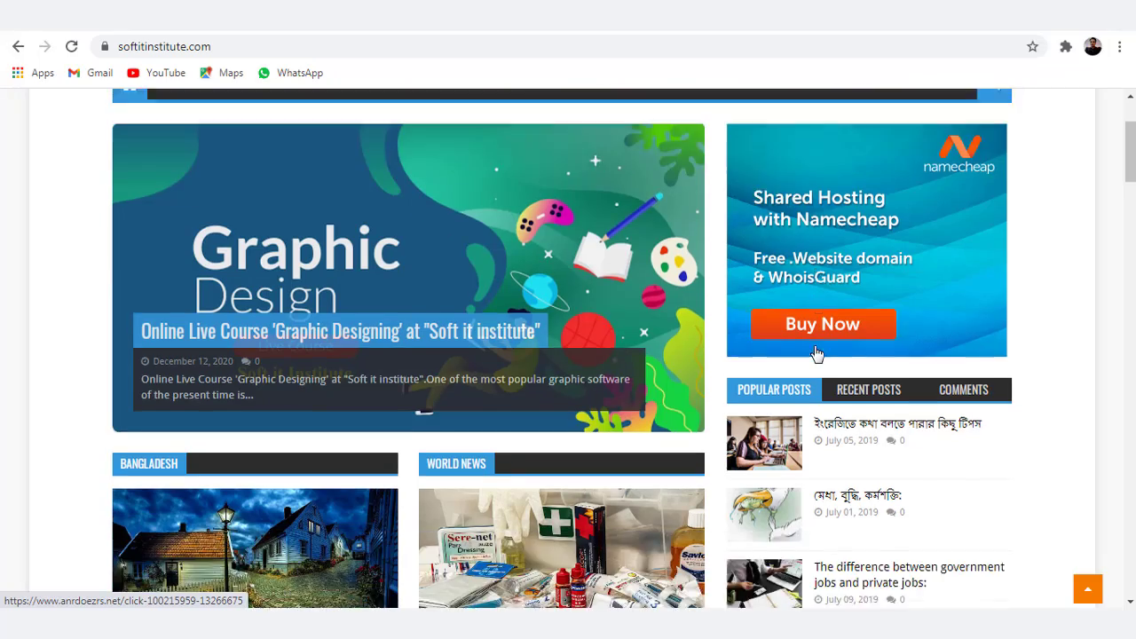
{"action": "scroll", "coordinate": [817, 355], "scroll_direction": "down", "scroll_amount": 9}
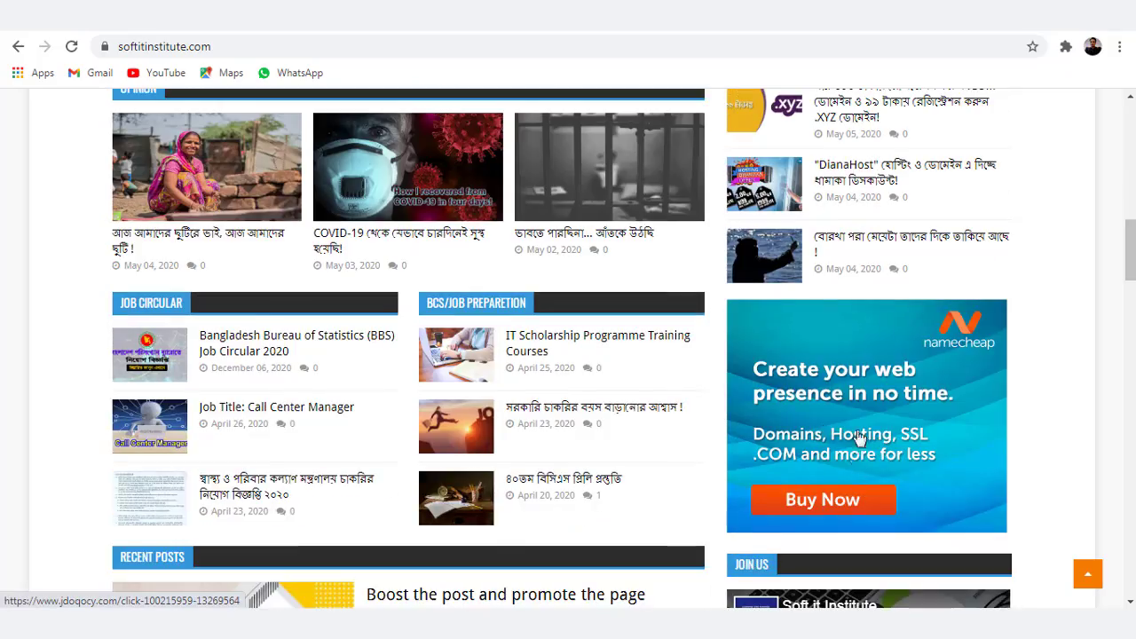
{"action": "scroll", "coordinate": [828, 428], "scroll_direction": "up", "scroll_amount": 3}
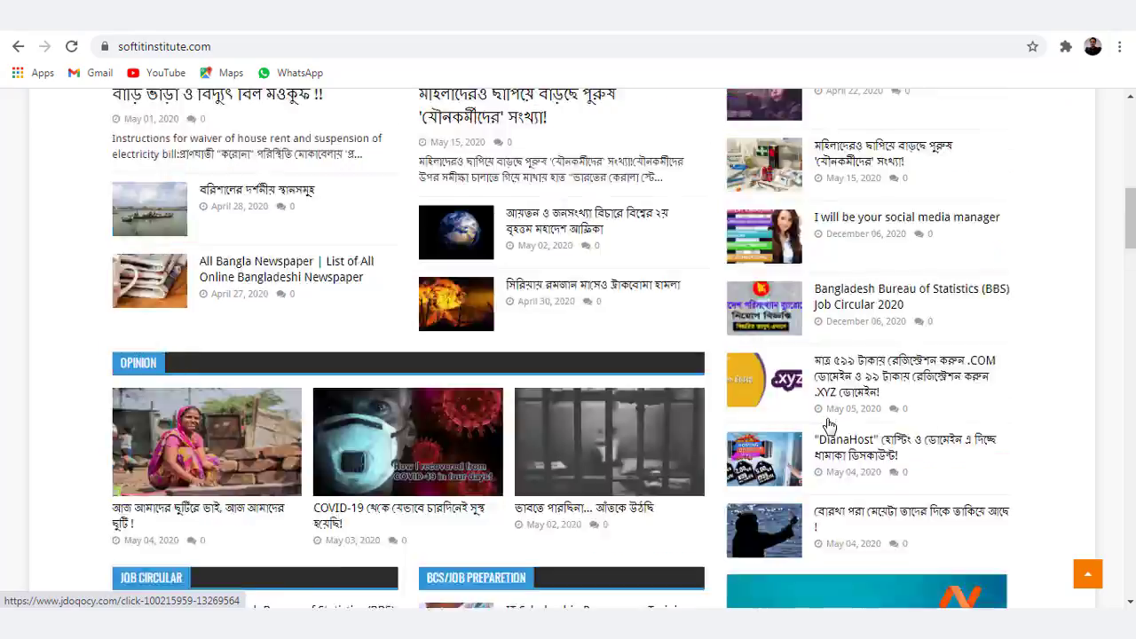
{"action": "scroll", "coordinate": [829, 426], "scroll_direction": "up", "scroll_amount": 8}
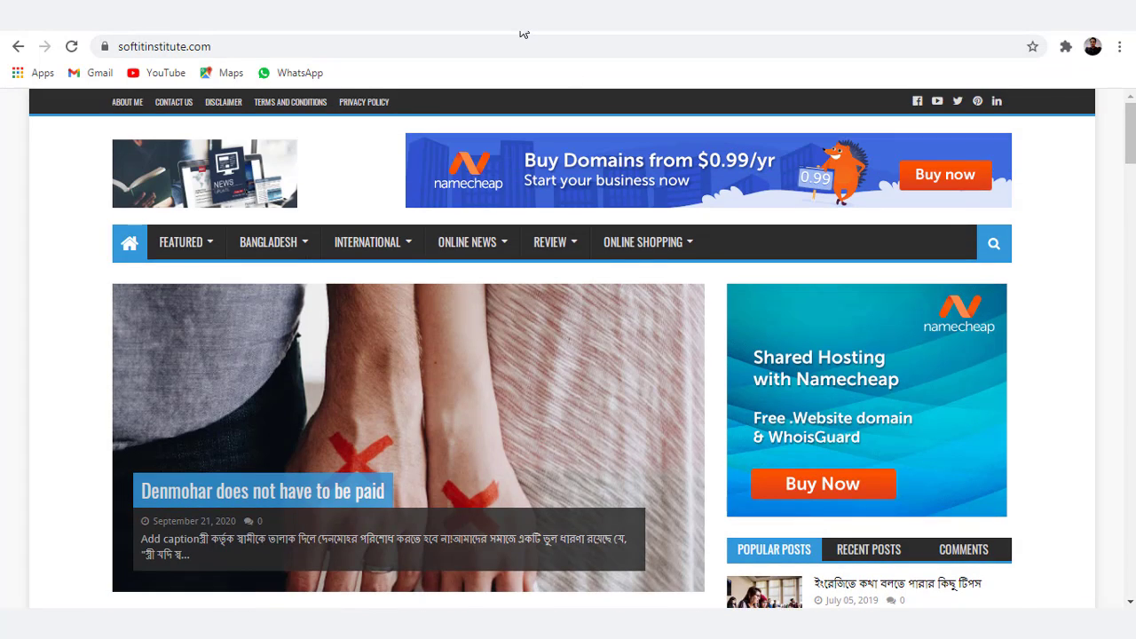
- Return to the Namecheap search results and add the freedomlive24.com domain to the cart
{"action": "left_click", "coordinate": [522, 31]}
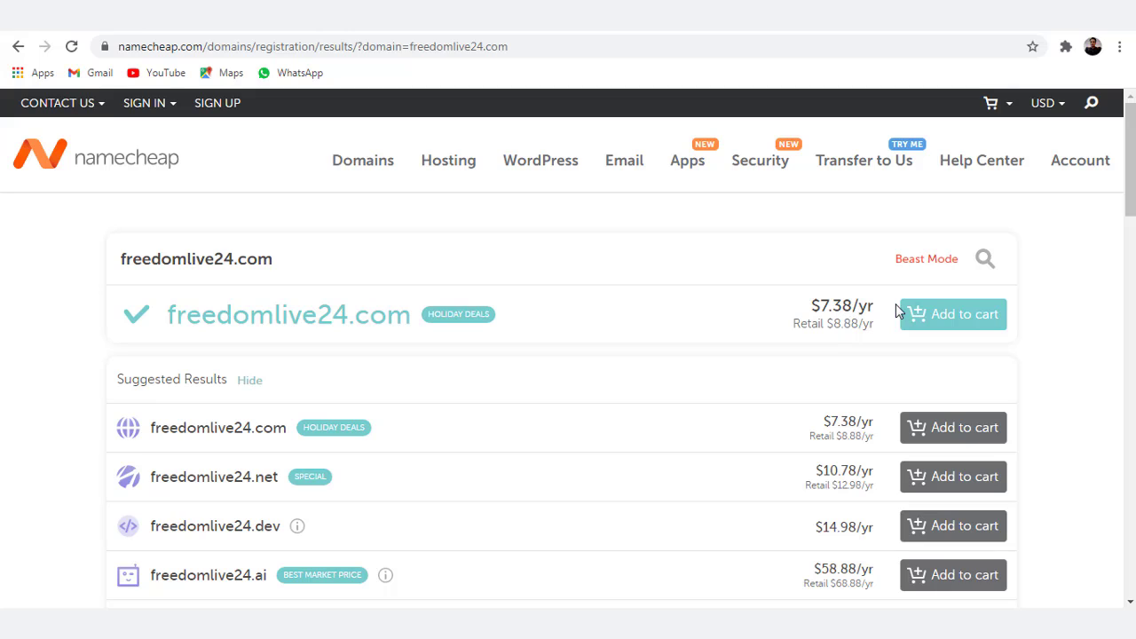
{"action": "left_click", "coordinate": [956, 320]}
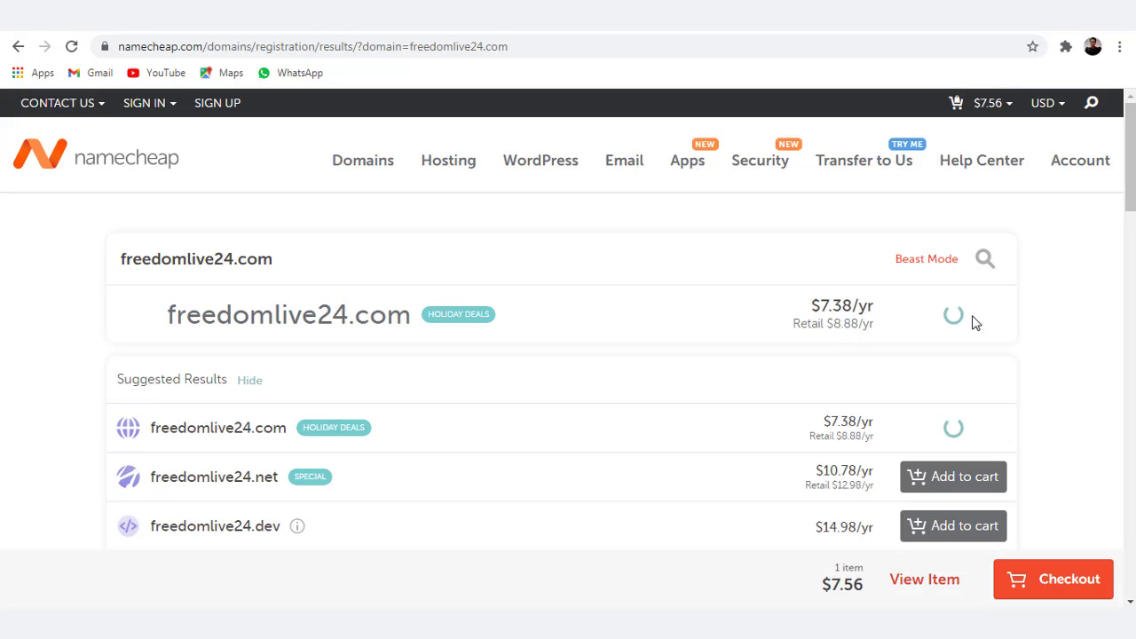
{"action": "mouse_move", "coordinate": [990, 105]}
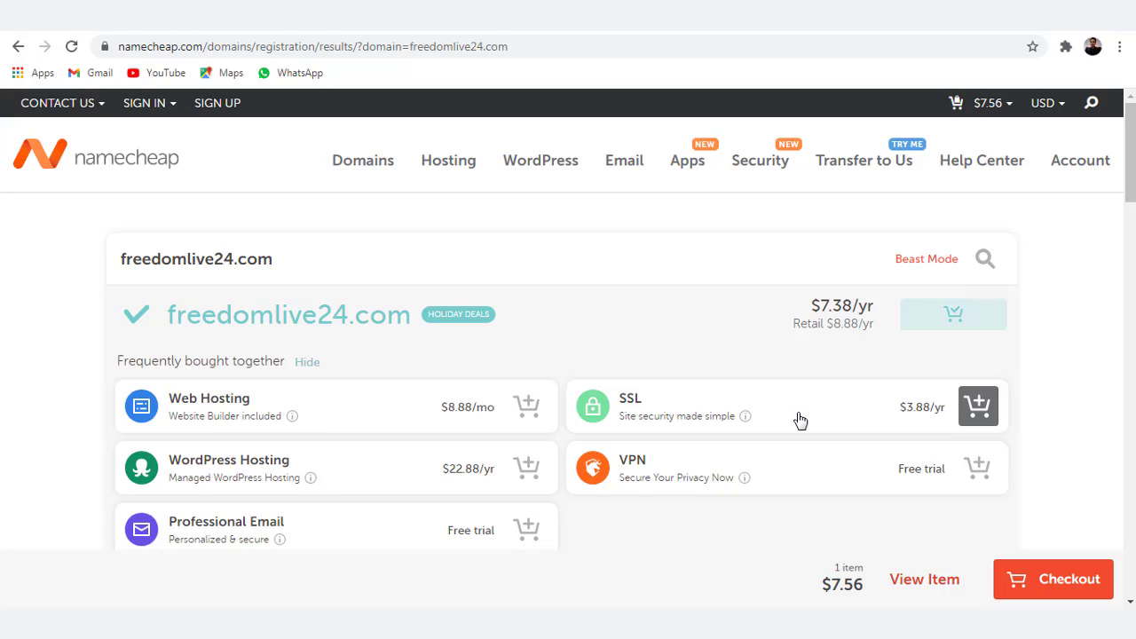
- Open nid.com in a new browser tab and compare its connection security indicator with that of softitinstitute.com
{"action": "left_click", "coordinate": [621, 31]}
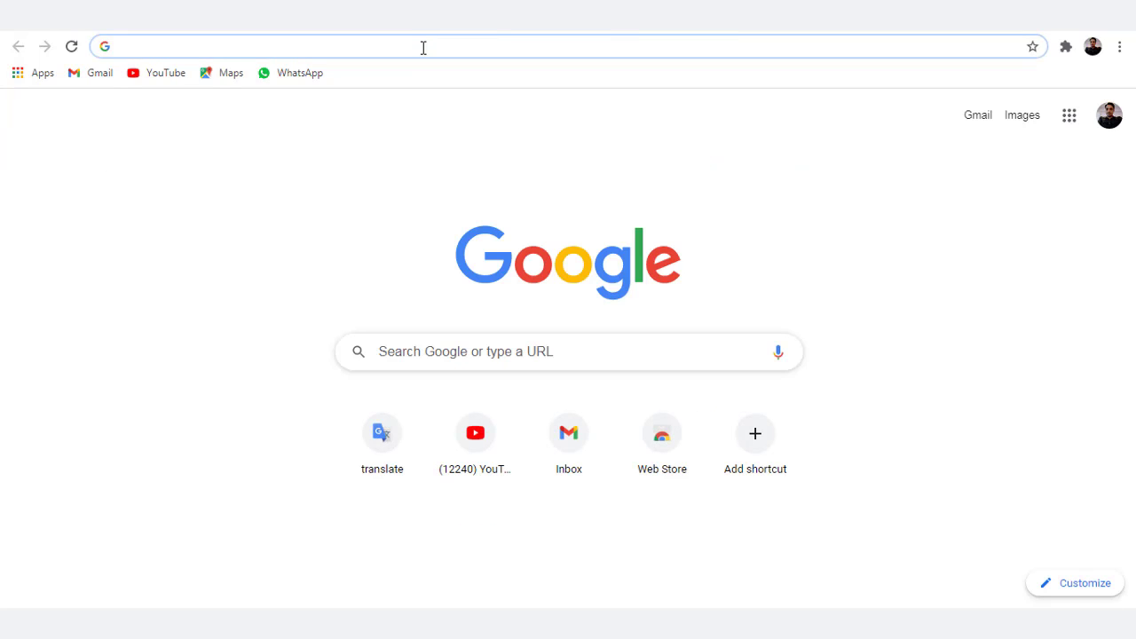
{"action": "type", "text": "nid."}
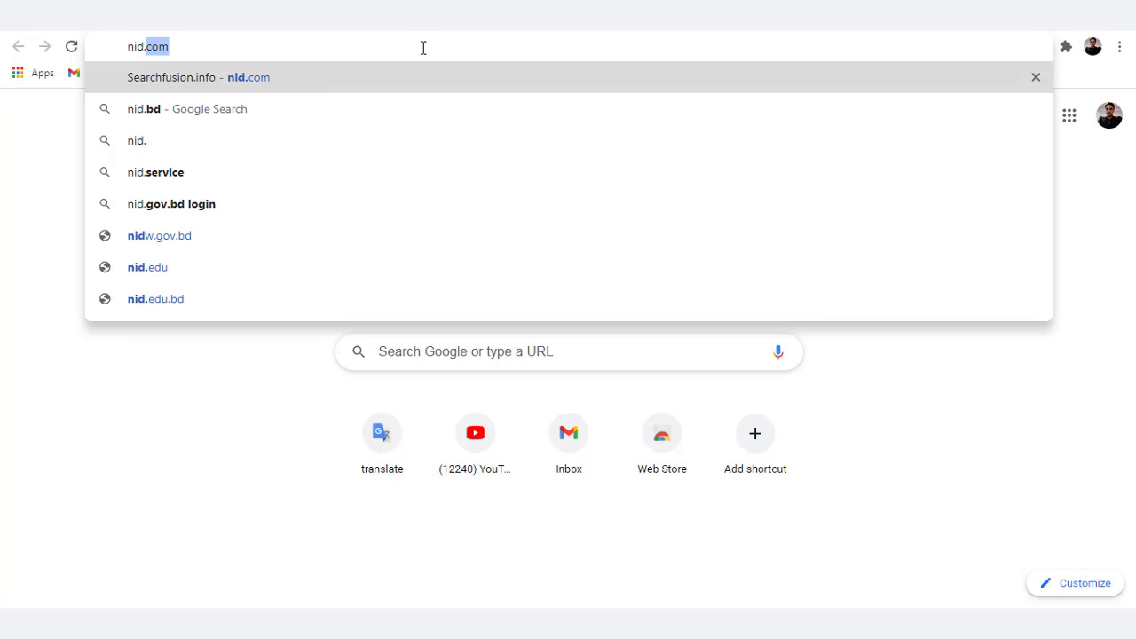
{"action": "key", "text": "Return"}
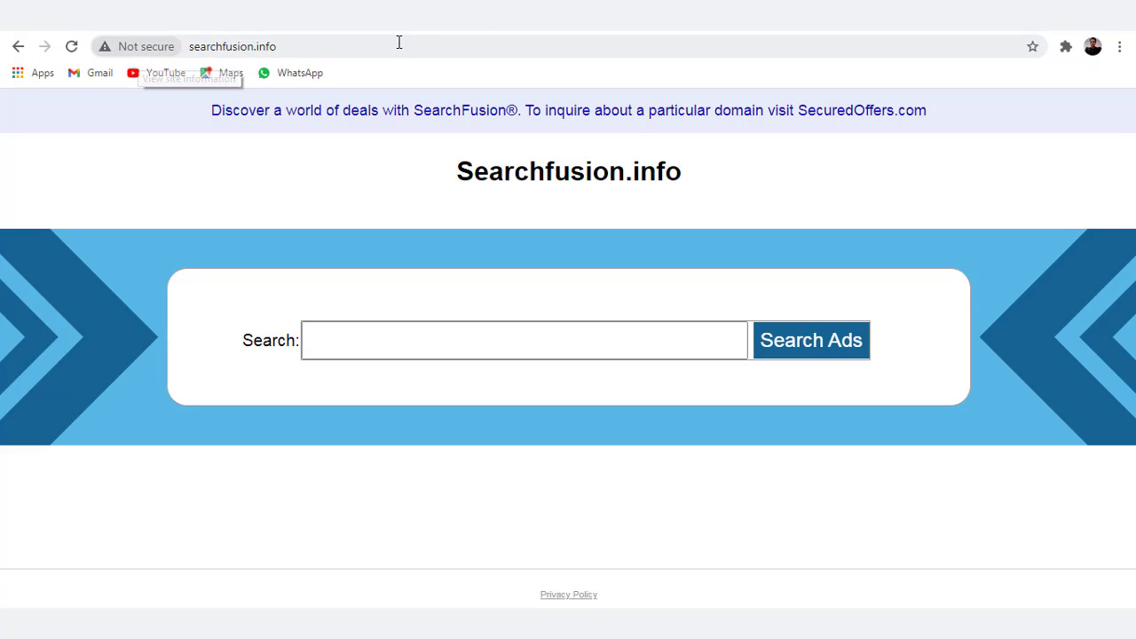
{"action": "left_click", "coordinate": [293, 15]}
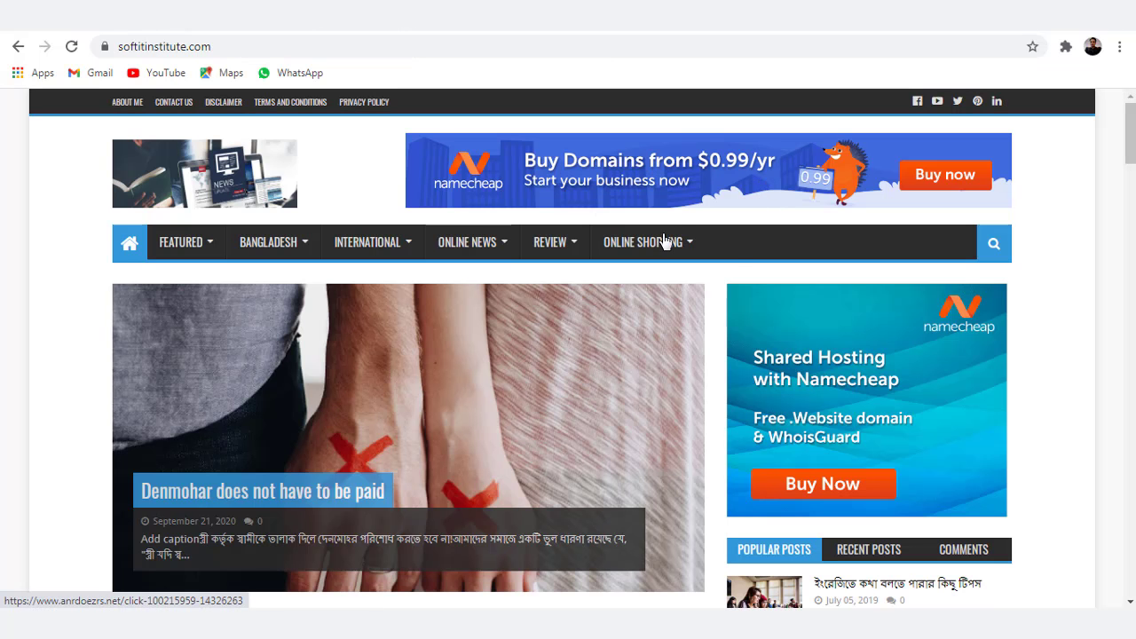
{"action": "mouse_move", "coordinate": [665, 242]}
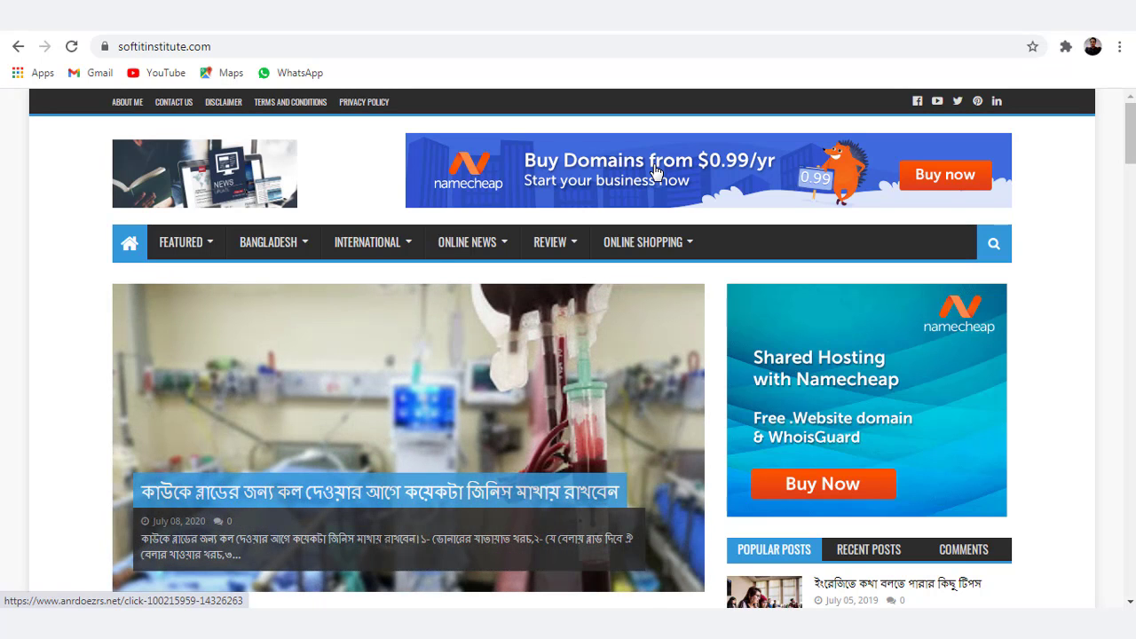
{"action": "left_click", "coordinate": [655, 172]}
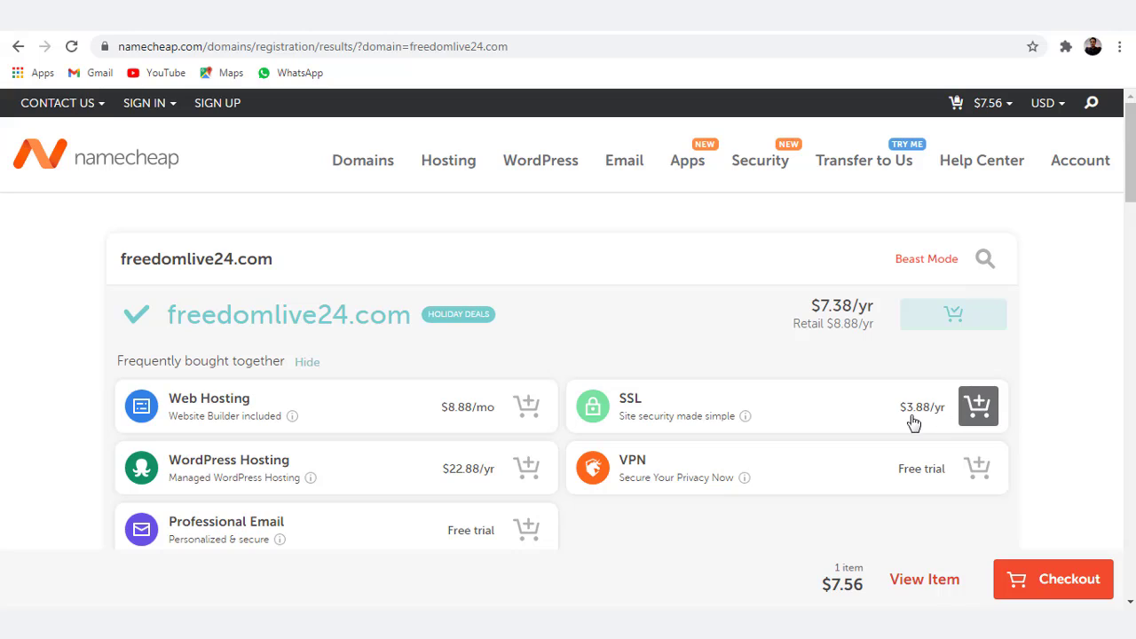
- Add the SSL certificate offered with freedomlive24.com to the cart, and confirm the order from the shopping cart
{"action": "left_click", "coordinate": [981, 409]}
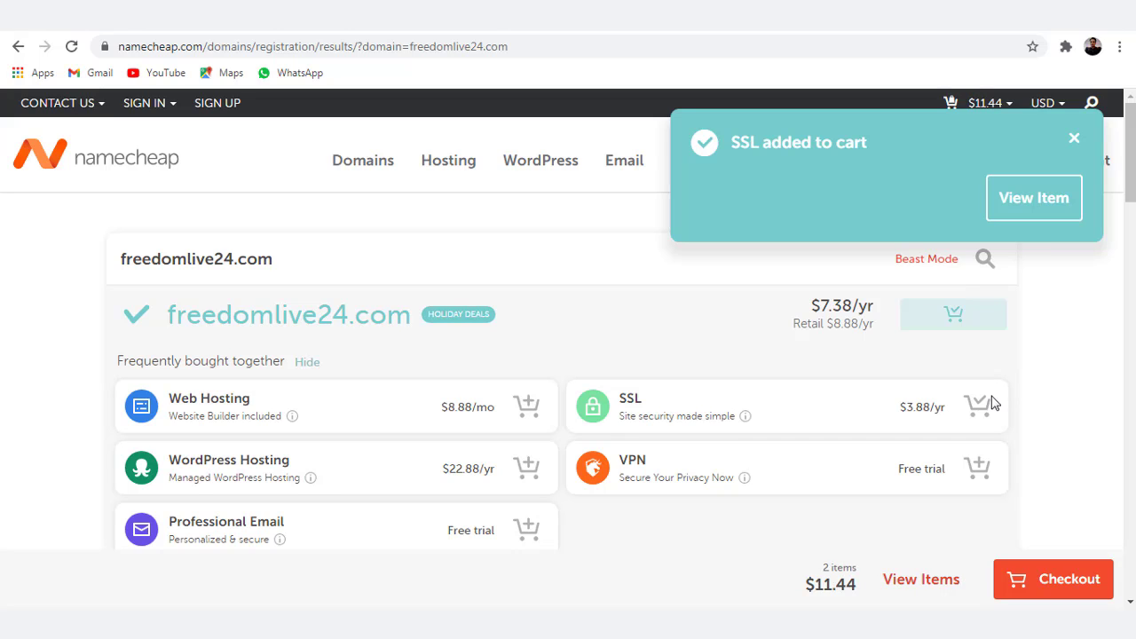
{"action": "mouse_move", "coordinate": [991, 110]}
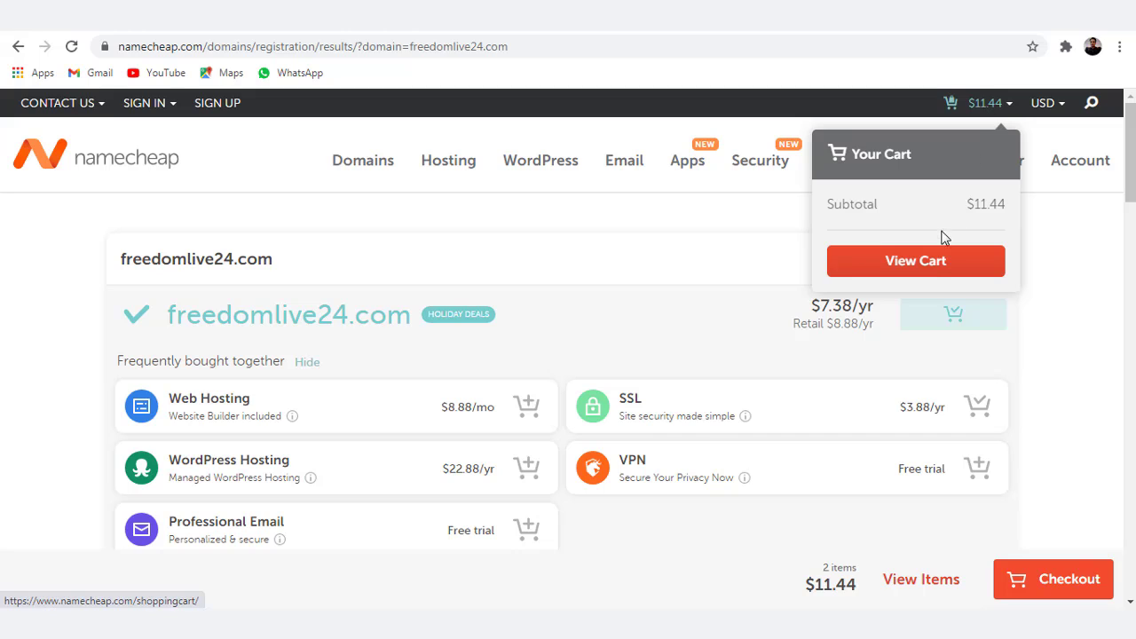
{"action": "left_click", "coordinate": [932, 262]}
{"action": "scroll", "coordinate": [1045, 550], "scroll_direction": "down", "scroll_amount": 1}
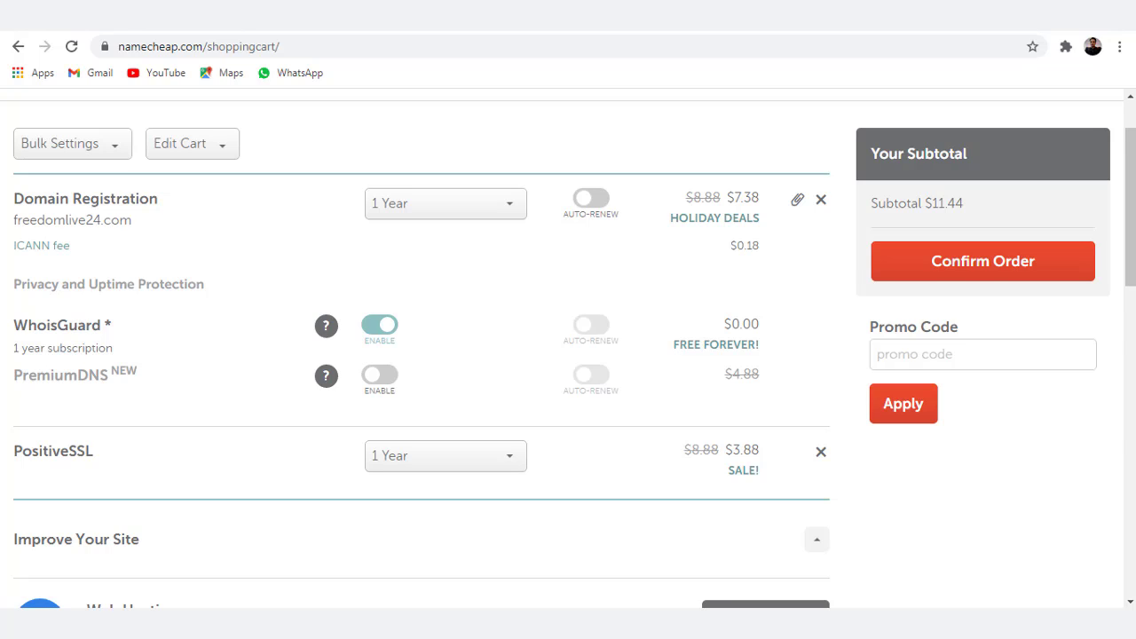
{"action": "left_click", "coordinate": [1004, 269]}
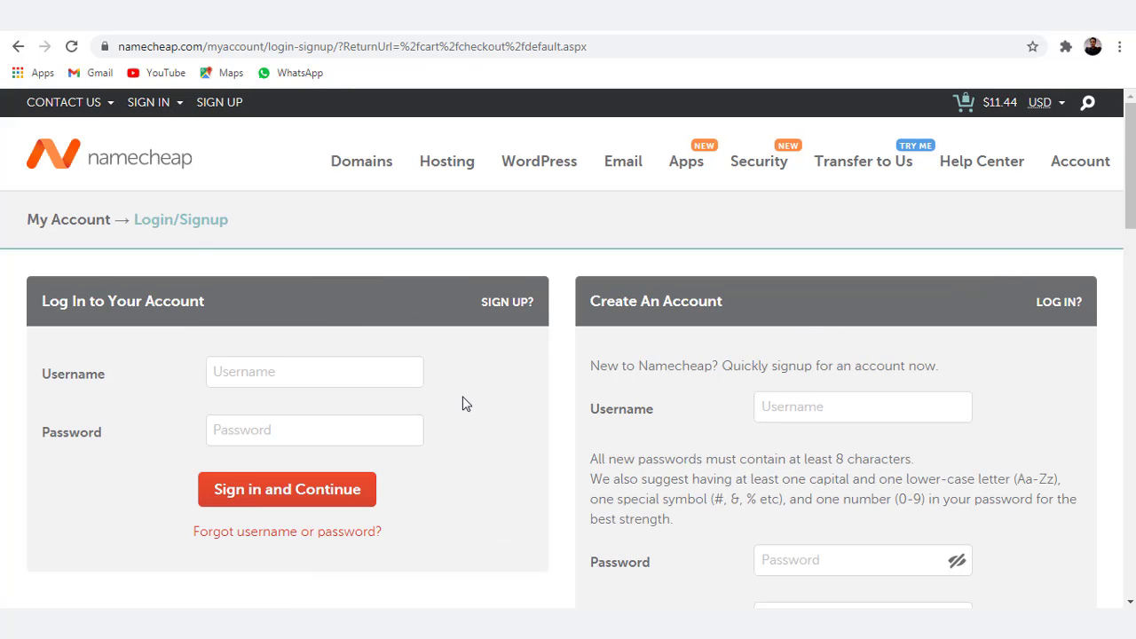
- Fill in the new account's username, password, first and last name and e-mail address, and create the account without saving the password
{"action": "scroll", "coordinate": [462, 404], "scroll_direction": "down", "scroll_amount": 3}
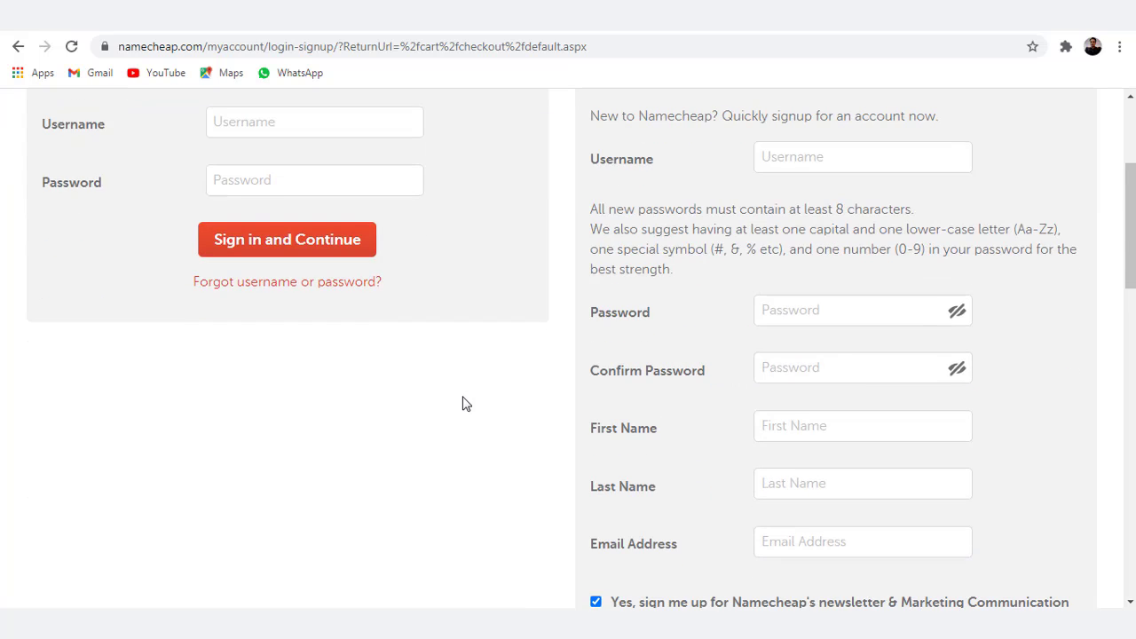
{"action": "scroll", "coordinate": [448, 402], "scroll_direction": "up", "scroll_amount": 2}
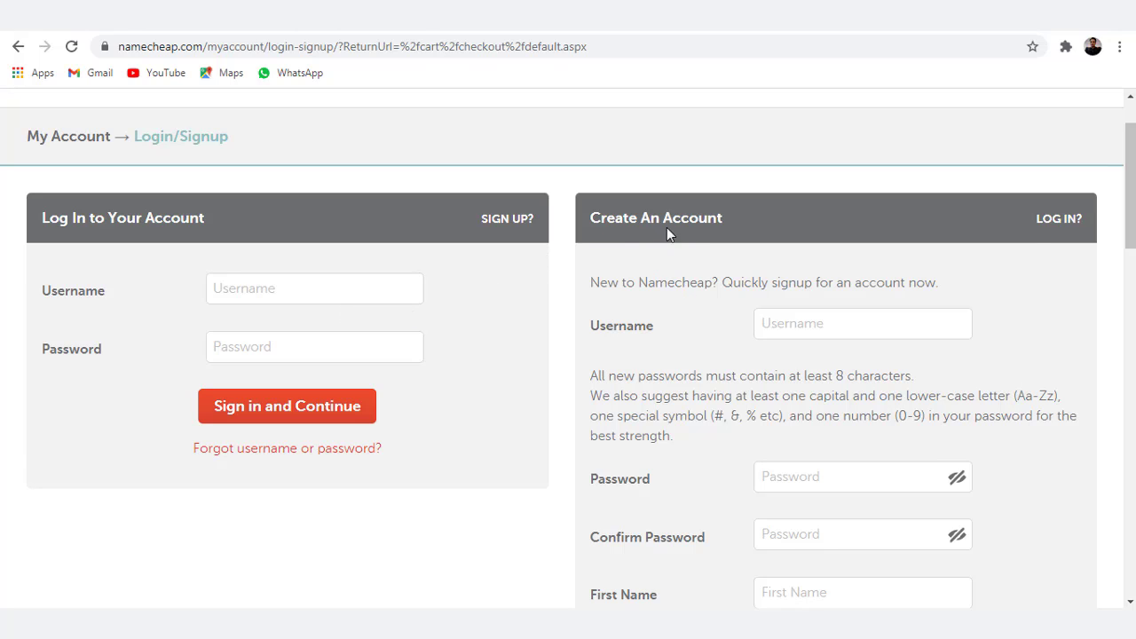
{"action": "scroll", "coordinate": [749, 421], "scroll_direction": "down", "scroll_amount": 3}
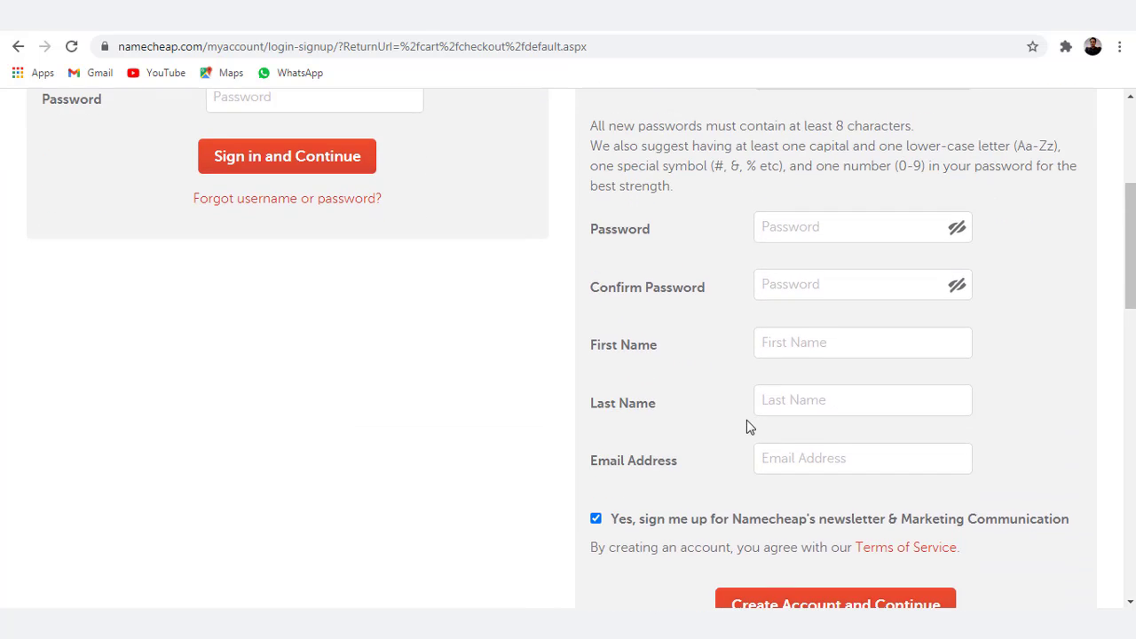
{"action": "scroll", "coordinate": [749, 426], "scroll_direction": "up", "scroll_amount": 3}
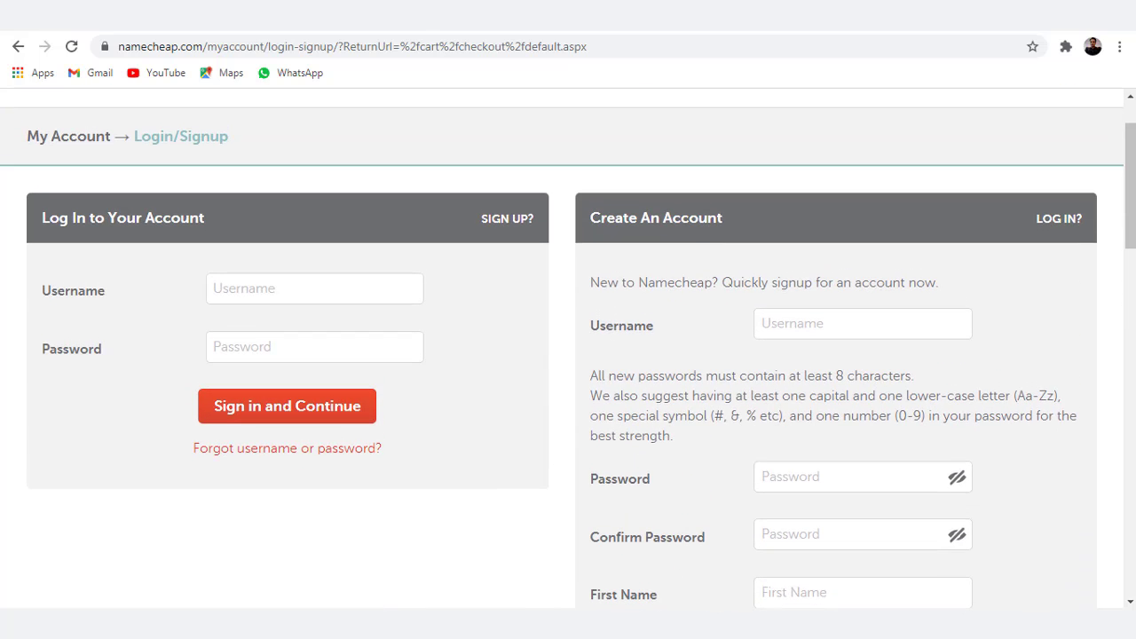
{"action": "left_click", "coordinate": [1051, 567]}
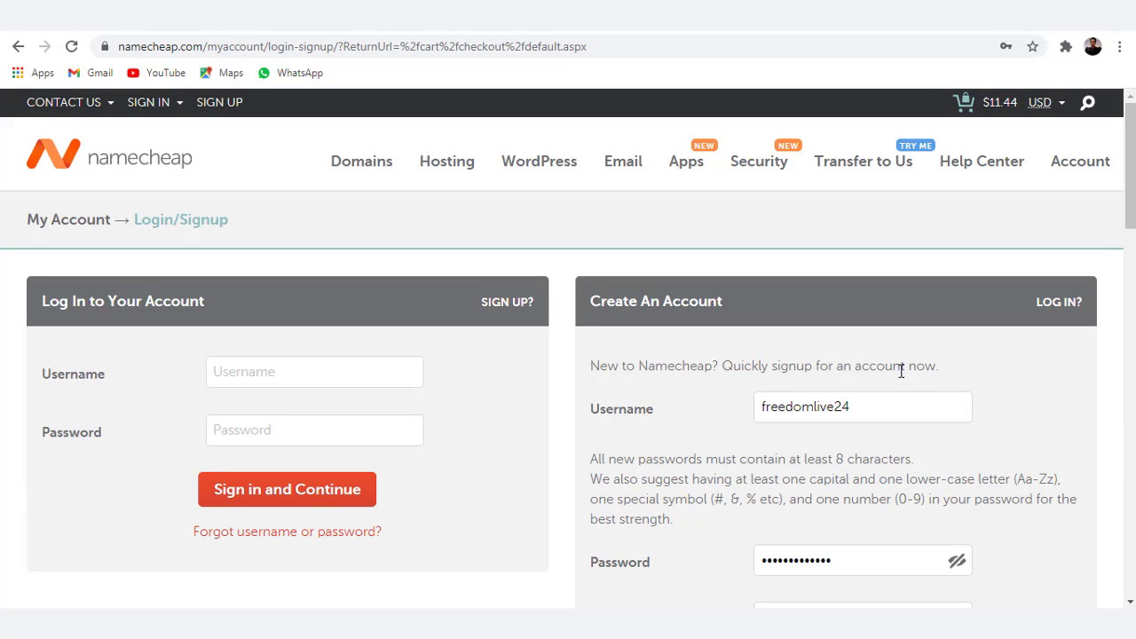
{"action": "scroll", "coordinate": [746, 453], "scroll_direction": "down", "scroll_amount": 2}
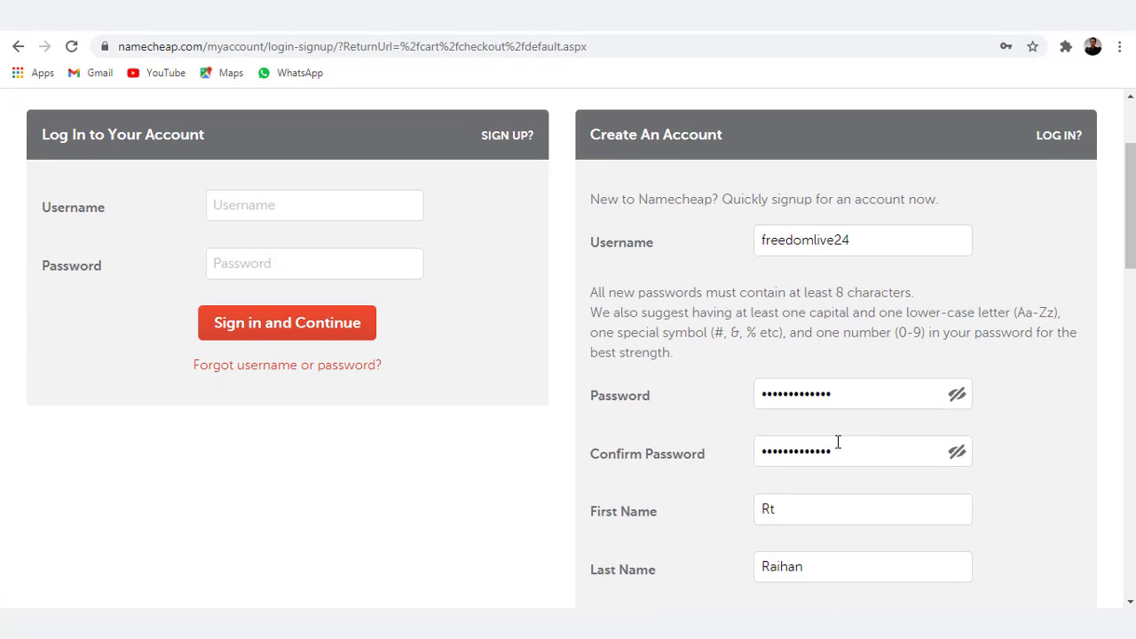
{"action": "scroll", "coordinate": [864, 404], "scroll_direction": "down", "scroll_amount": 3}
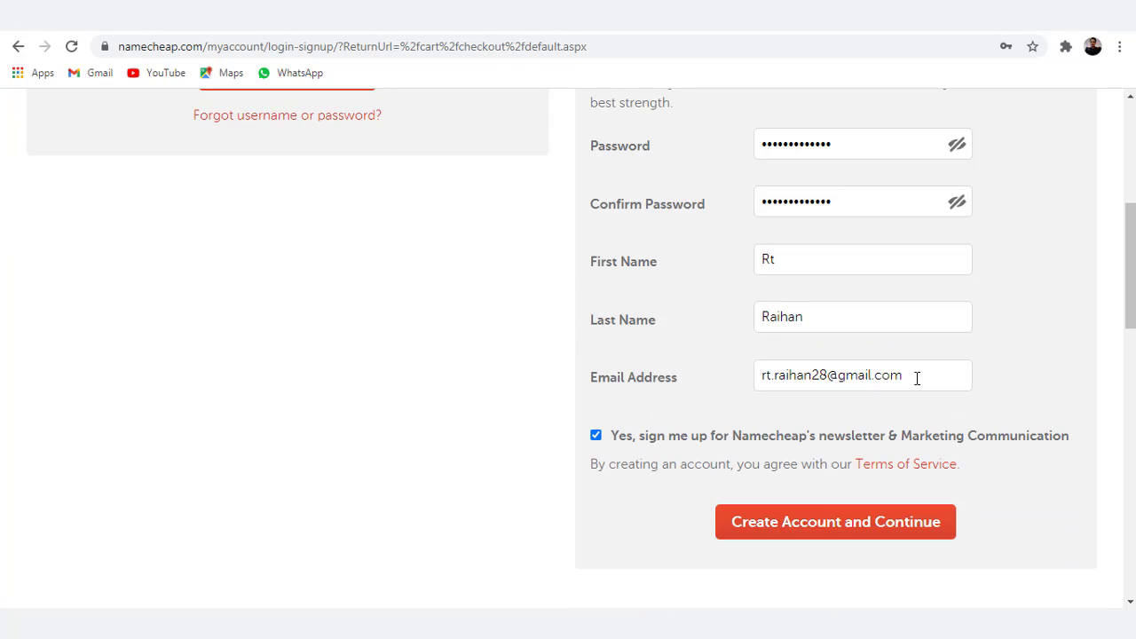
{"action": "left_click", "coordinate": [804, 525]}
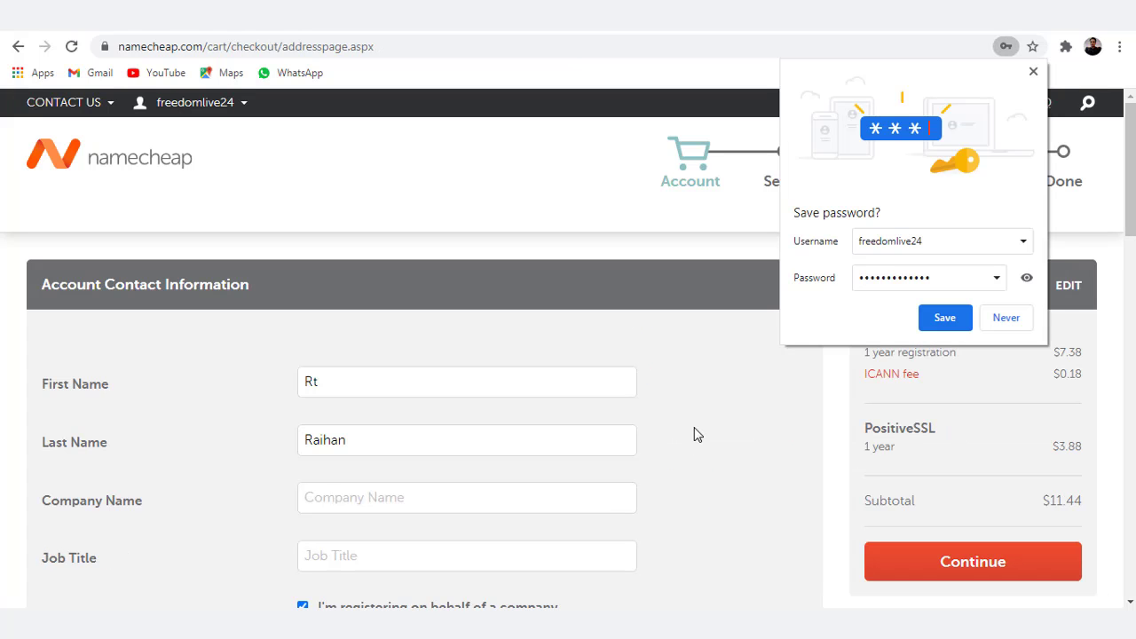
{"action": "left_click", "coordinate": [1032, 72]}
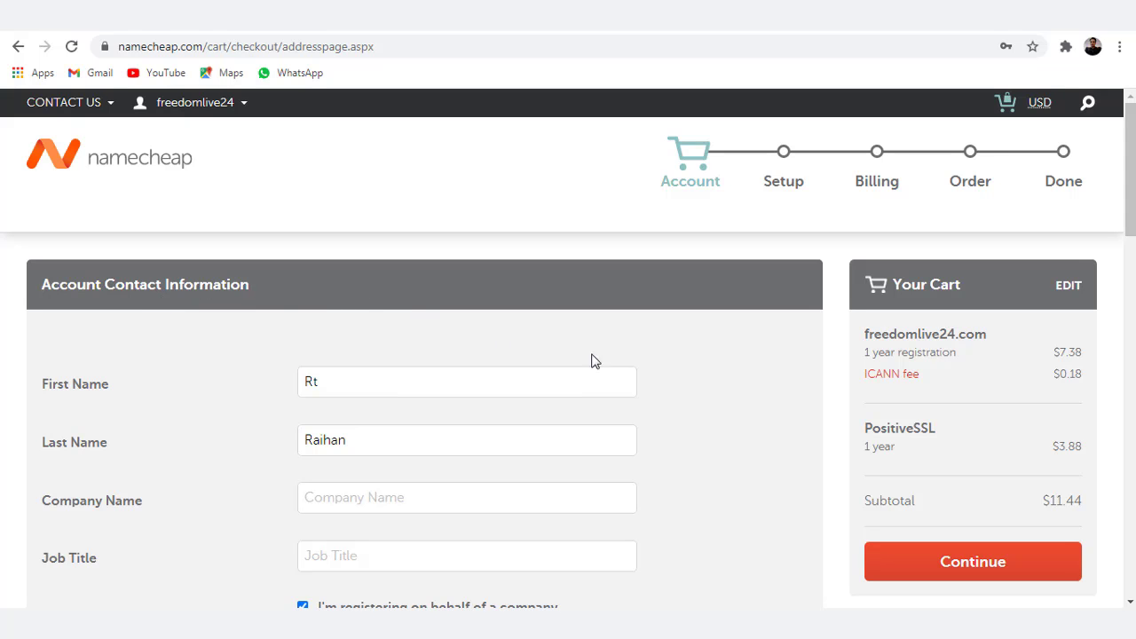
- Submit the account contact information and continue to billing with the default account contact for the Whois contacts
{"action": "scroll", "coordinate": [451, 377], "scroll_direction": "down", "scroll_amount": 1}
{"action": "scroll", "coordinate": [450, 377], "scroll_direction": "down", "scroll_amount": 8}
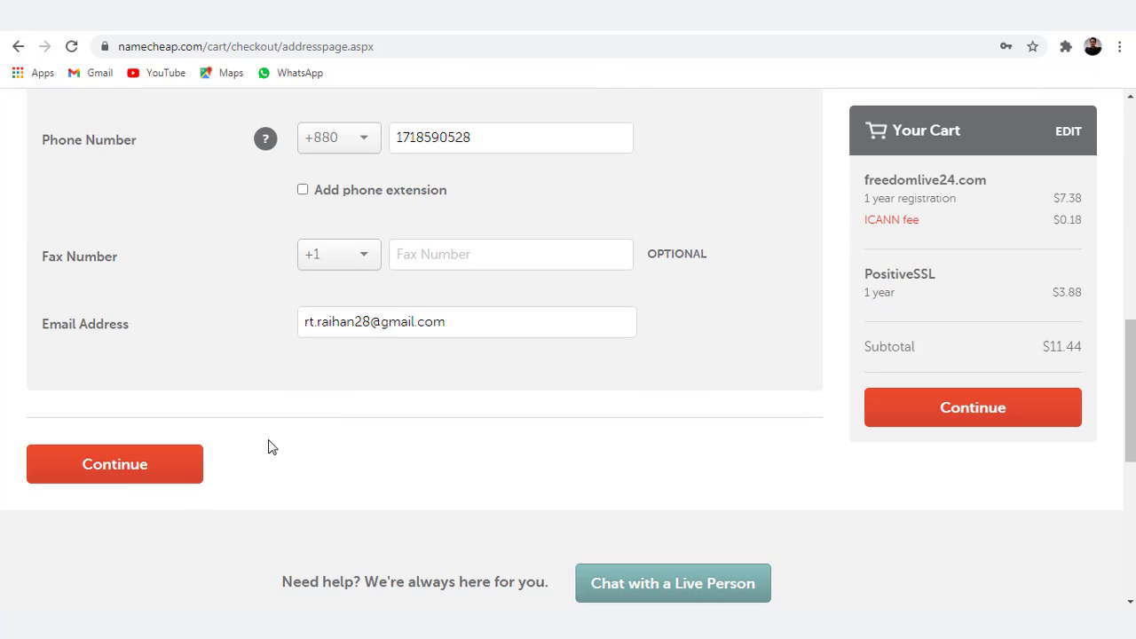
{"action": "left_click", "coordinate": [114, 471]}
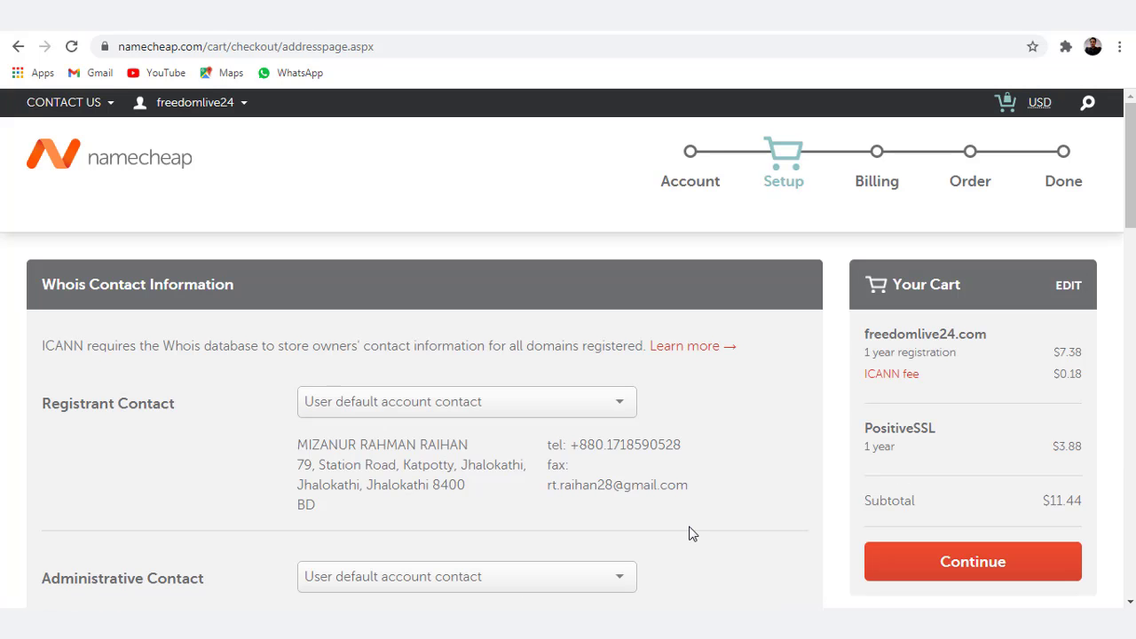
{"action": "scroll", "coordinate": [399, 527], "scroll_direction": "down", "scroll_amount": 10}
{"action": "left_click", "coordinate": [145, 525]}
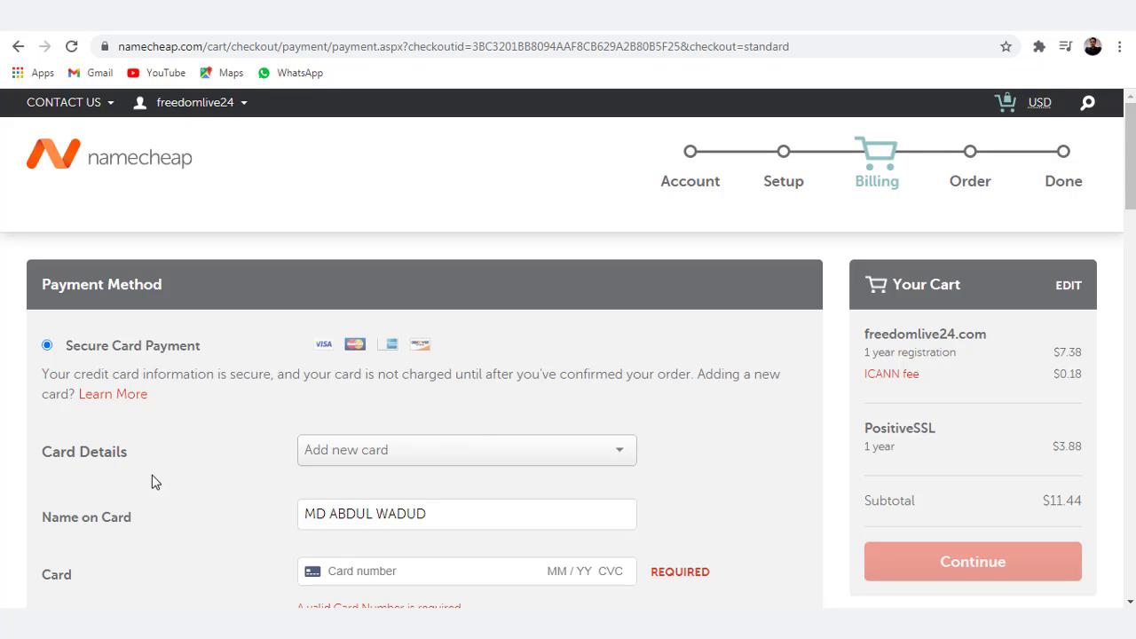
- Choose to add a new card for the secure card payment and go to its card number and billing address fields
{"action": "left_click", "coordinate": [621, 457]}
{"action": "left_click", "coordinate": [487, 490]}
{"action": "scroll", "coordinate": [716, 468], "scroll_direction": "down", "scroll_amount": 2}
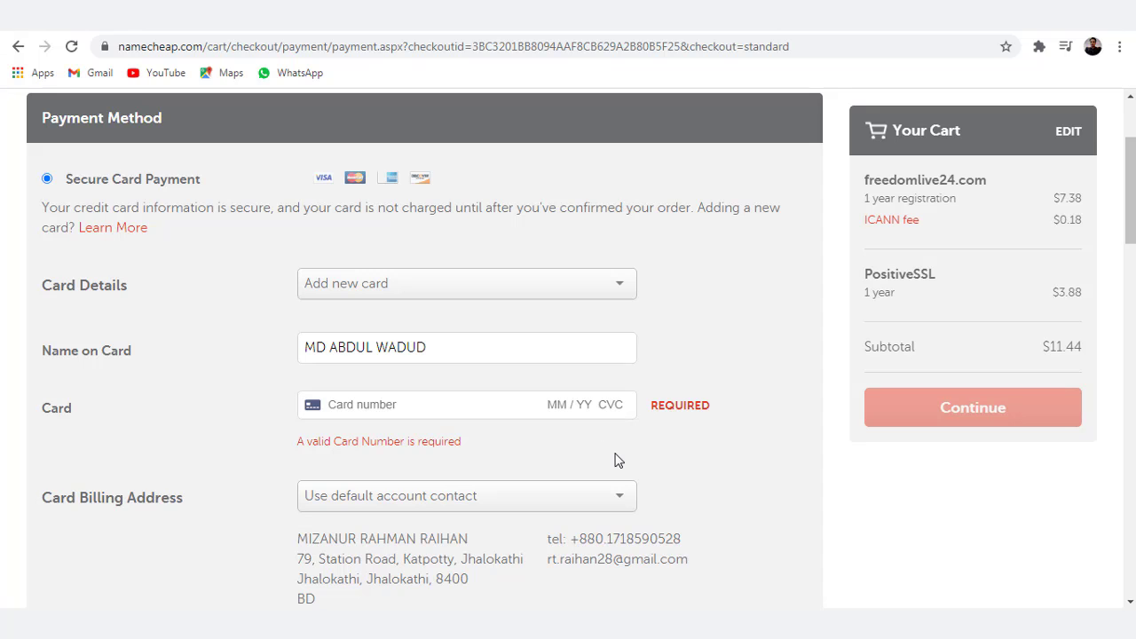
- Enter the new card's number, expiry date and CVC, leave auto-renewal off, and continue to the order review
{"action": "scroll", "coordinate": [476, 499], "scroll_direction": "down", "scroll_amount": 2}
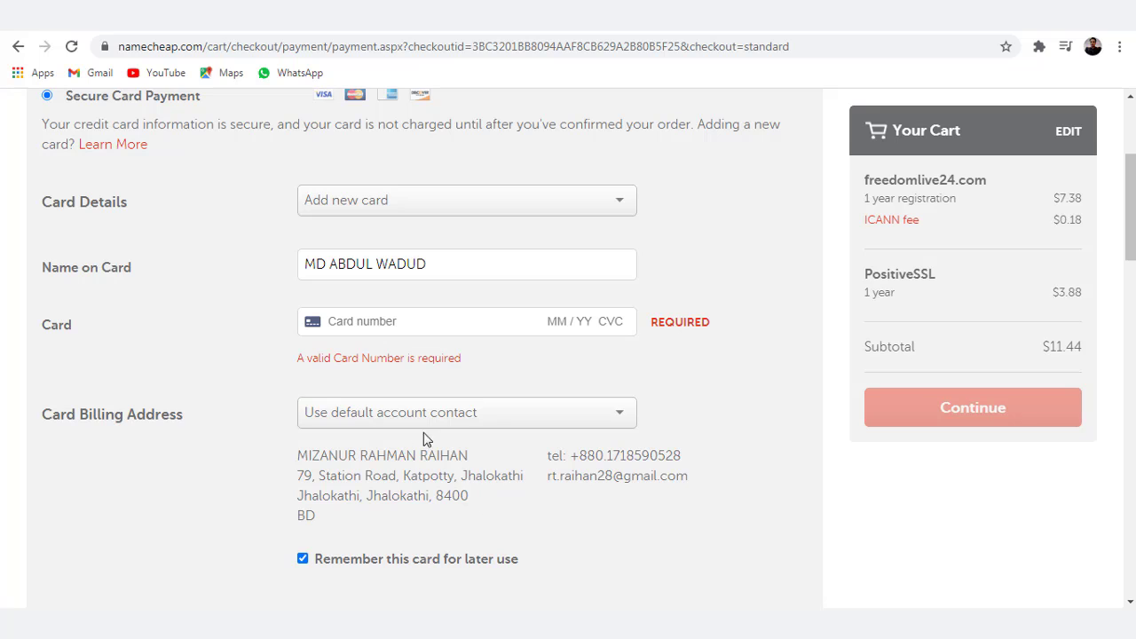
{"action": "scroll", "coordinate": [491, 444], "scroll_direction": "down", "scroll_amount": 3}
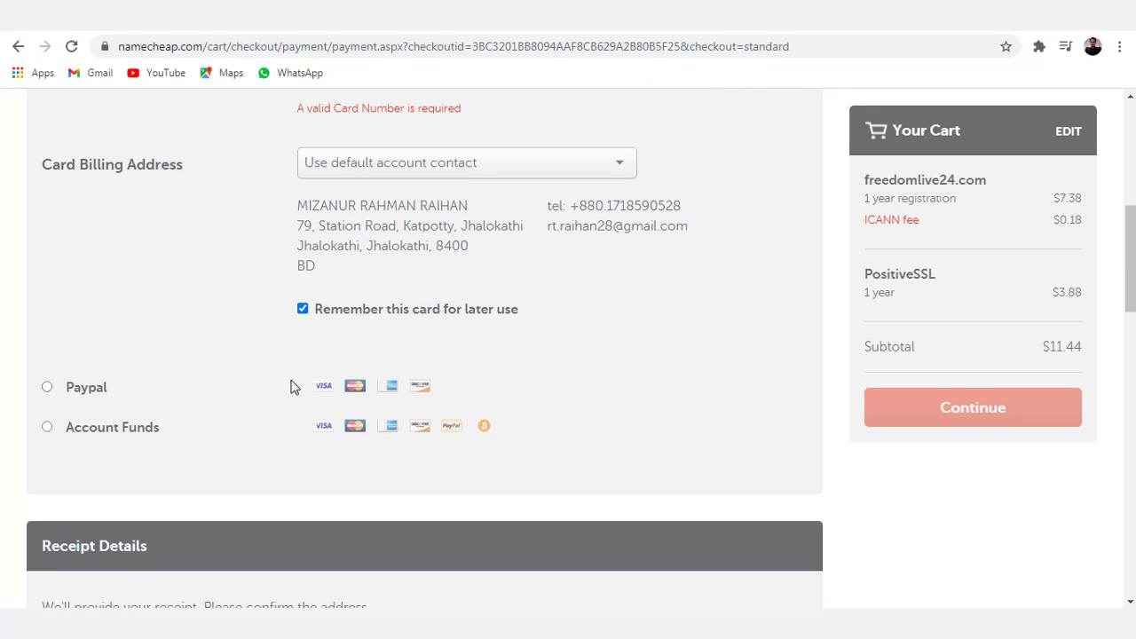
{"action": "scroll", "coordinate": [266, 399], "scroll_direction": "down", "scroll_amount": 5}
{"action": "scroll", "coordinate": [222, 440], "scroll_direction": "down", "scroll_amount": 4}
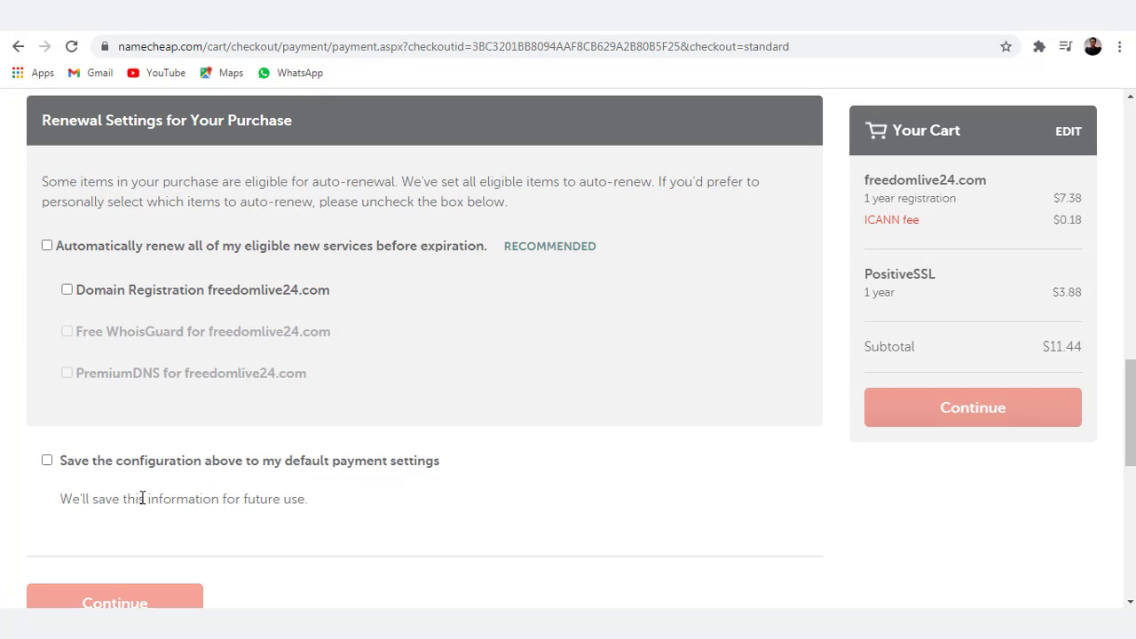
{"action": "scroll", "coordinate": [139, 498], "scroll_direction": "down", "scroll_amount": 2}
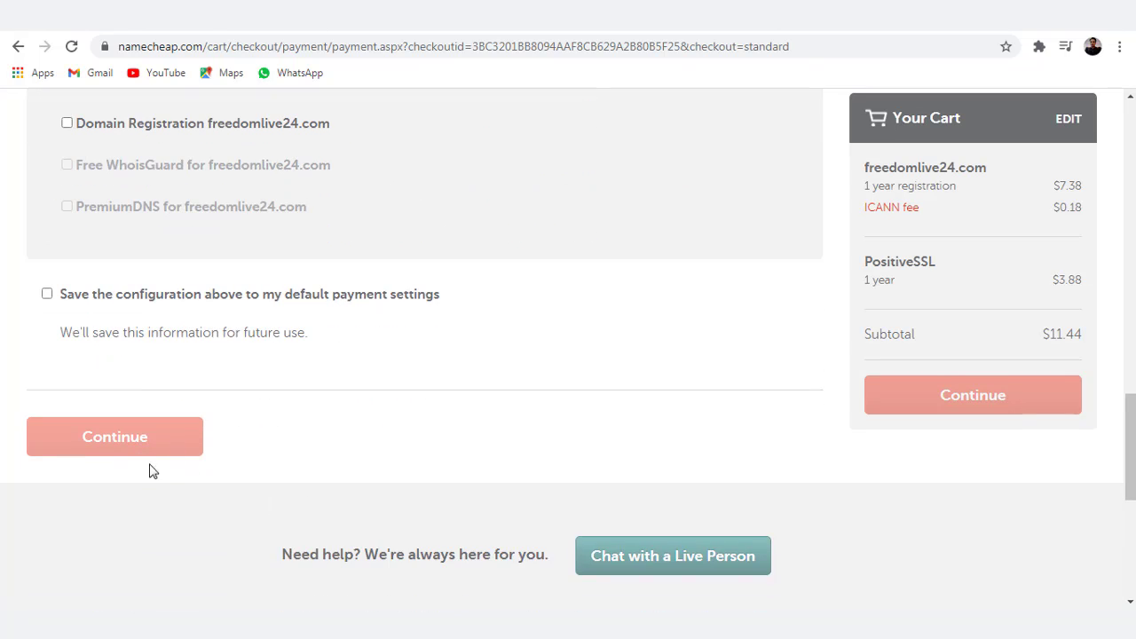
{"action": "scroll", "coordinate": [347, 469], "scroll_direction": "up", "scroll_amount": 8}
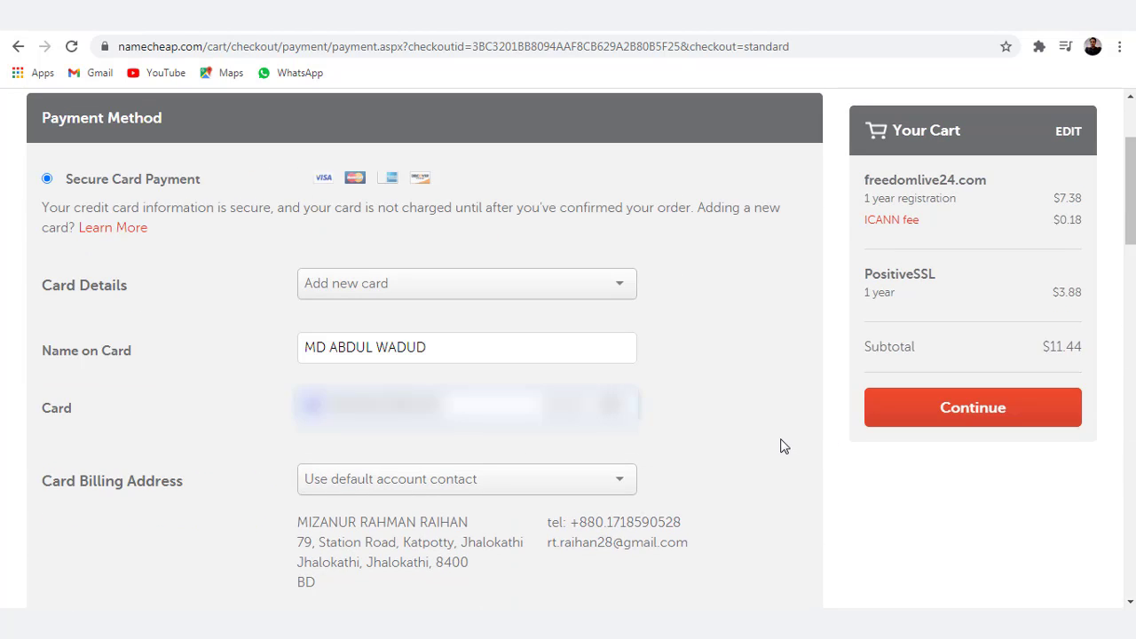
{"action": "scroll", "coordinate": [784, 446], "scroll_direction": "down", "scroll_amount": 8}
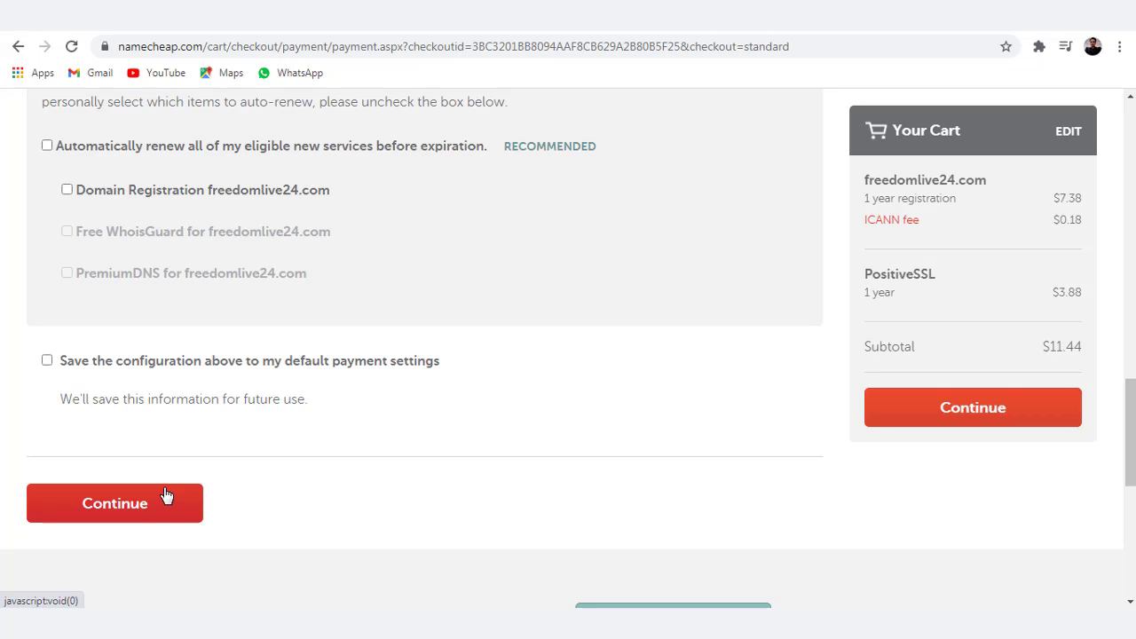
{"action": "left_click", "coordinate": [145, 513]}
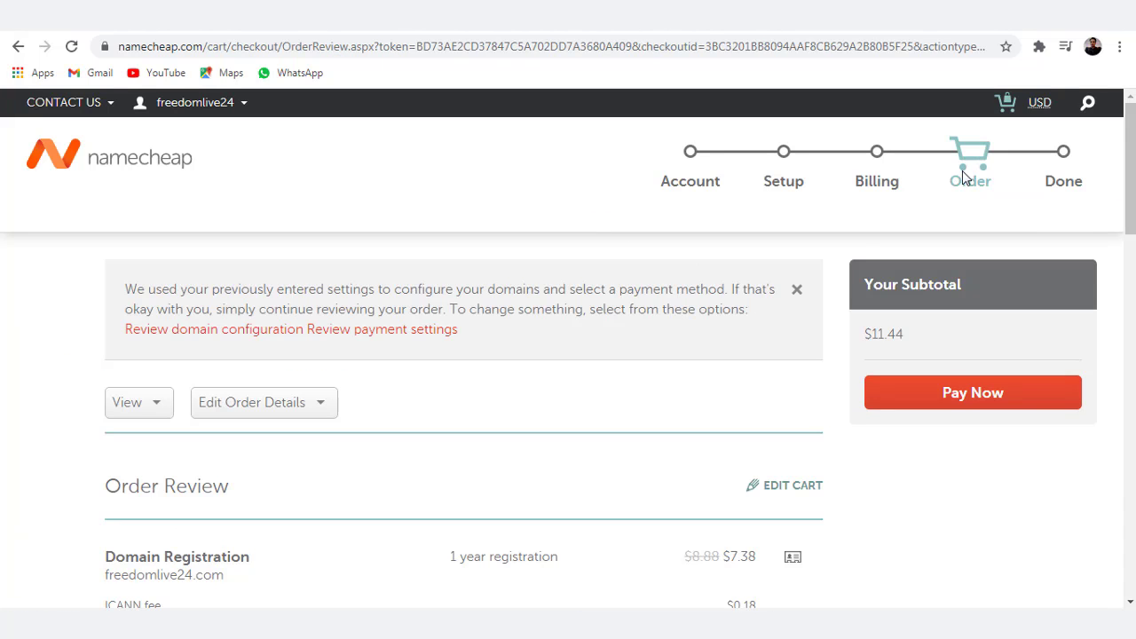
- Check the ordered items, subtotal, payment method and receipt details in the order review, and pay for the order
{"action": "scroll", "coordinate": [541, 320], "scroll_direction": "down", "scroll_amount": 1}
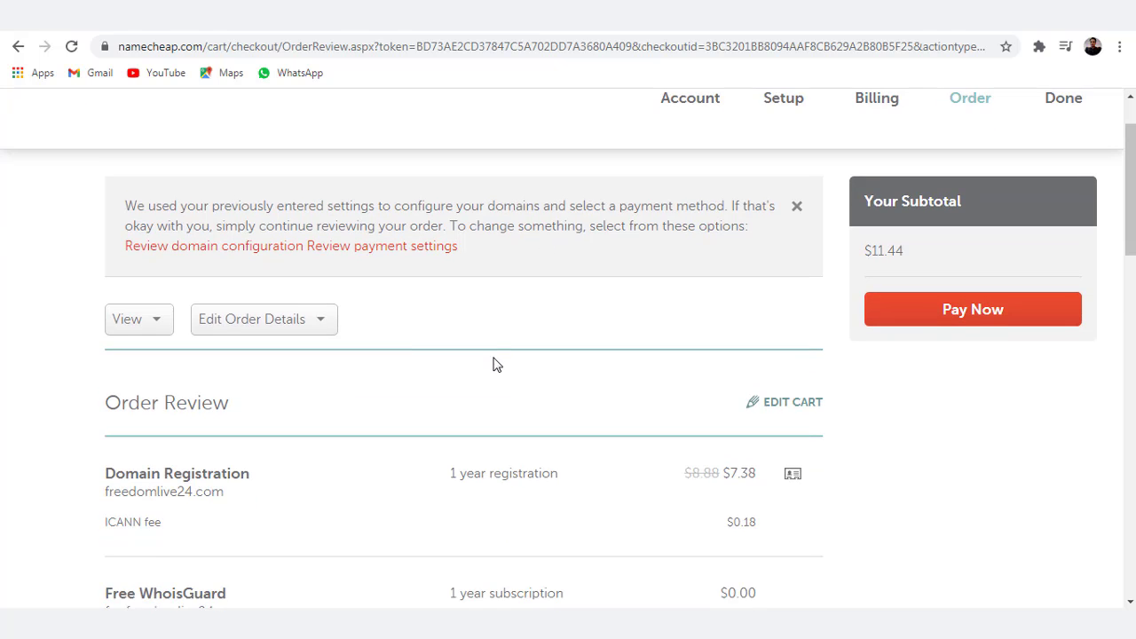
{"action": "scroll", "coordinate": [435, 386], "scroll_direction": "down", "scroll_amount": 2}
{"action": "scroll", "coordinate": [346, 379], "scroll_direction": "down", "scroll_amount": 1}
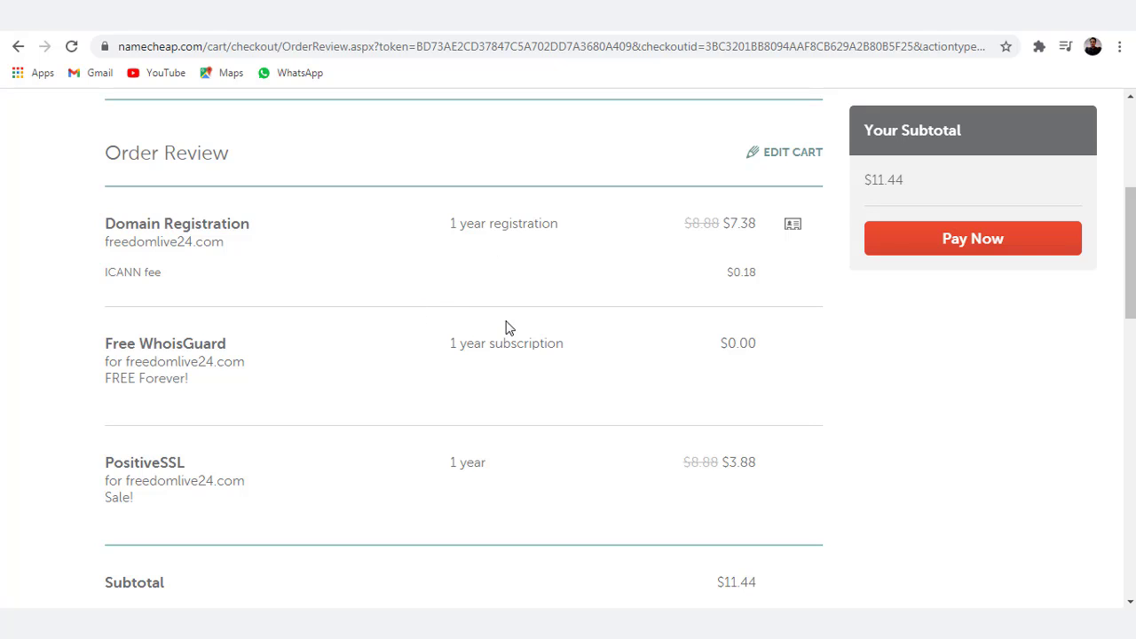
{"action": "scroll", "coordinate": [530, 386], "scroll_direction": "down", "scroll_amount": 2}
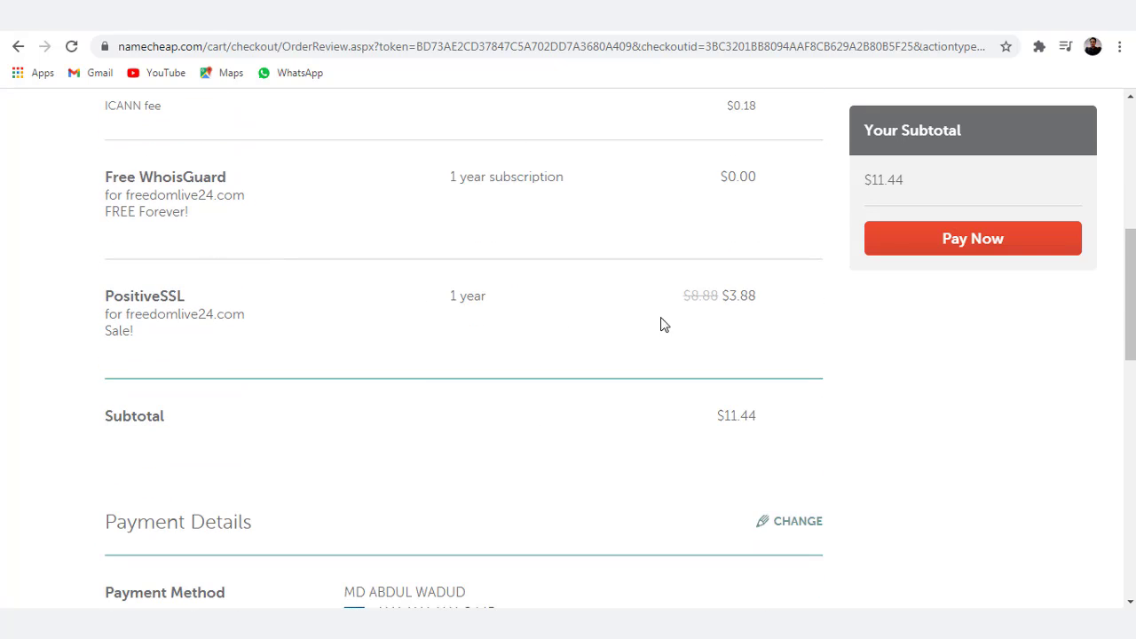
{"action": "scroll", "coordinate": [702, 312], "scroll_direction": "up", "scroll_amount": 1}
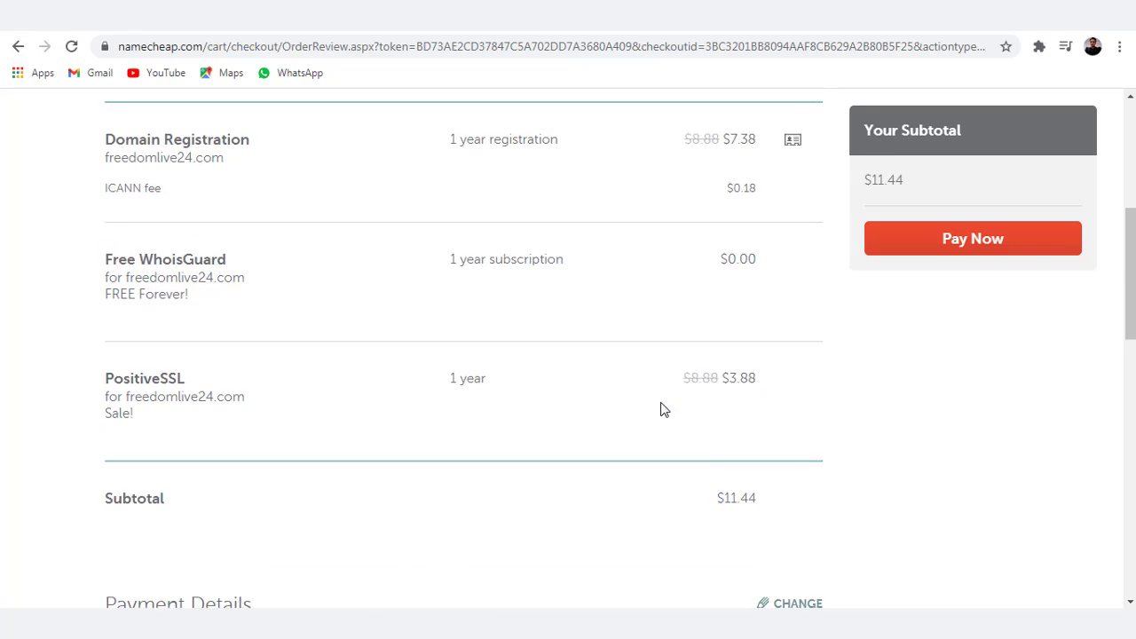
{"action": "scroll", "coordinate": [661, 410], "scroll_direction": "down", "scroll_amount": 3}
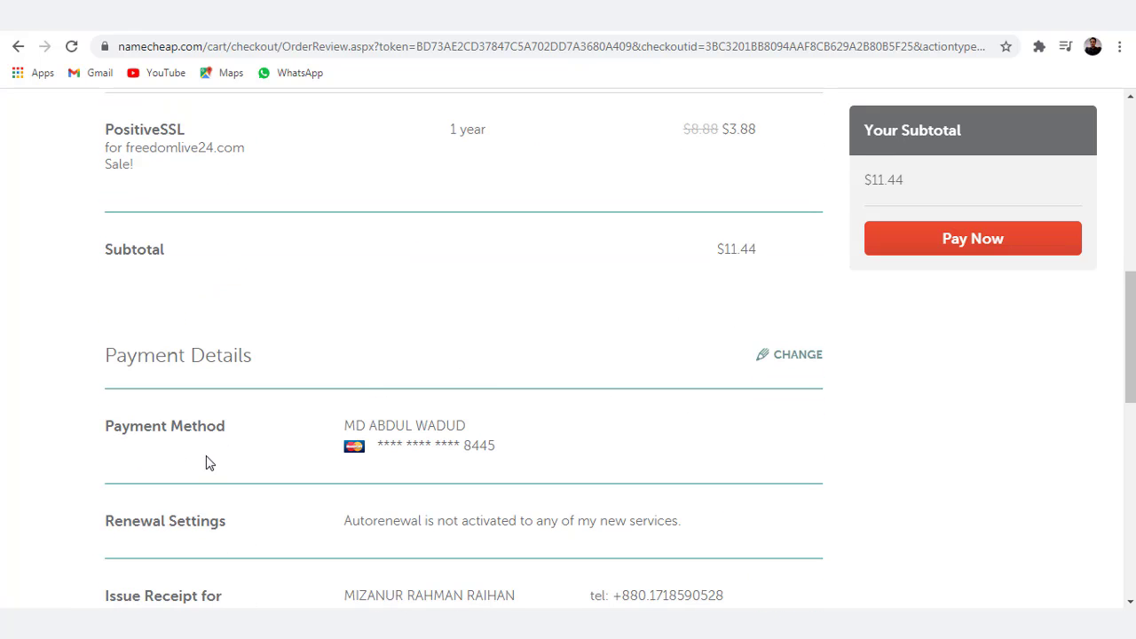
{"action": "scroll", "coordinate": [329, 435], "scroll_direction": "down", "scroll_amount": 1}
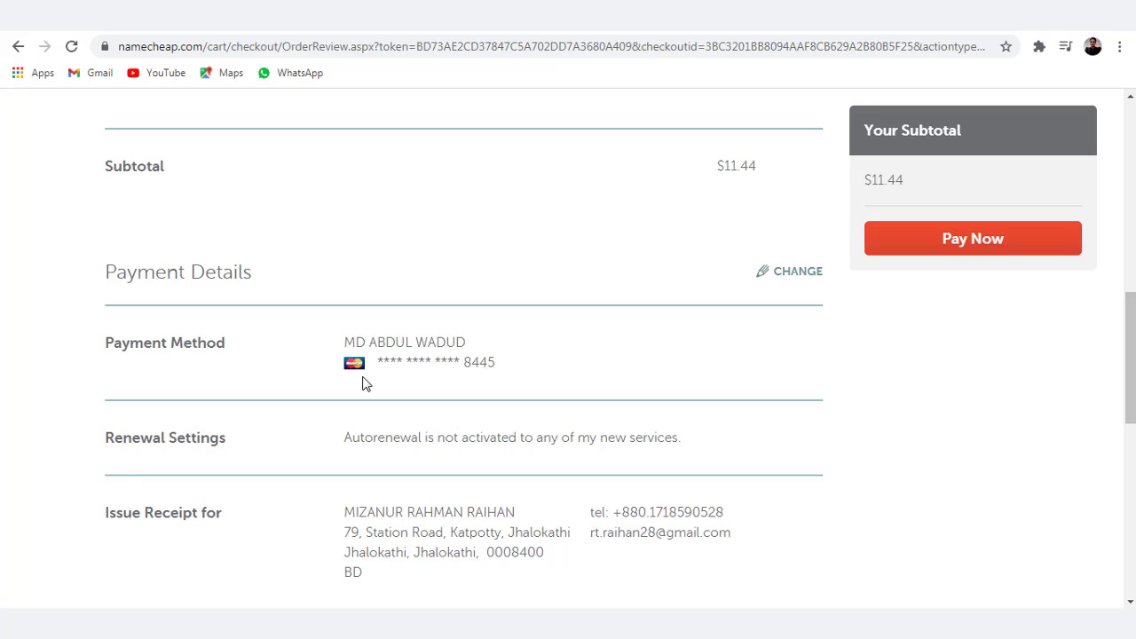
{"action": "scroll", "coordinate": [381, 418], "scroll_direction": "down", "scroll_amount": 2}
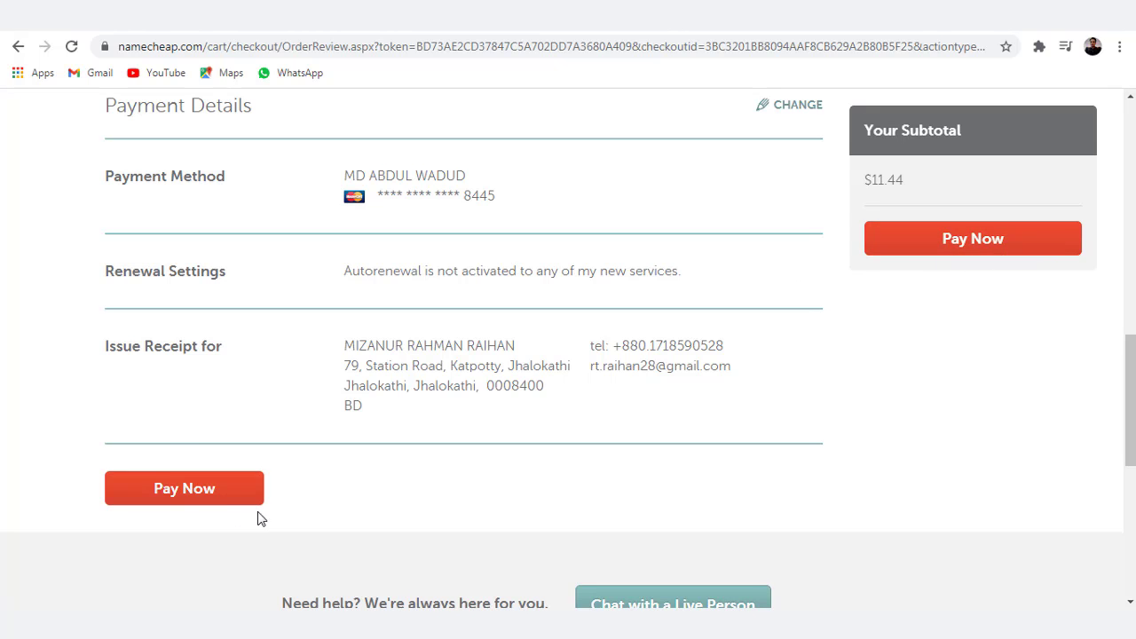
{"action": "left_click", "coordinate": [217, 493]}
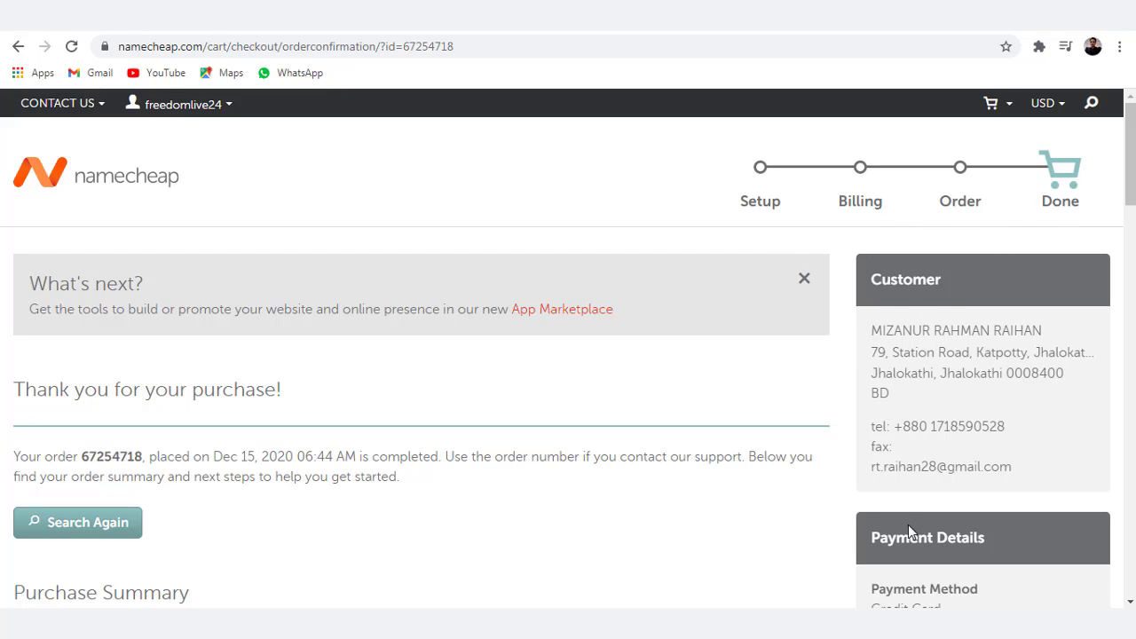
- Go through the purchase summary and payment details on the order confirmation, and download the receipt
{"action": "scroll", "coordinate": [908, 525], "scroll_direction": "down", "scroll_amount": 1}
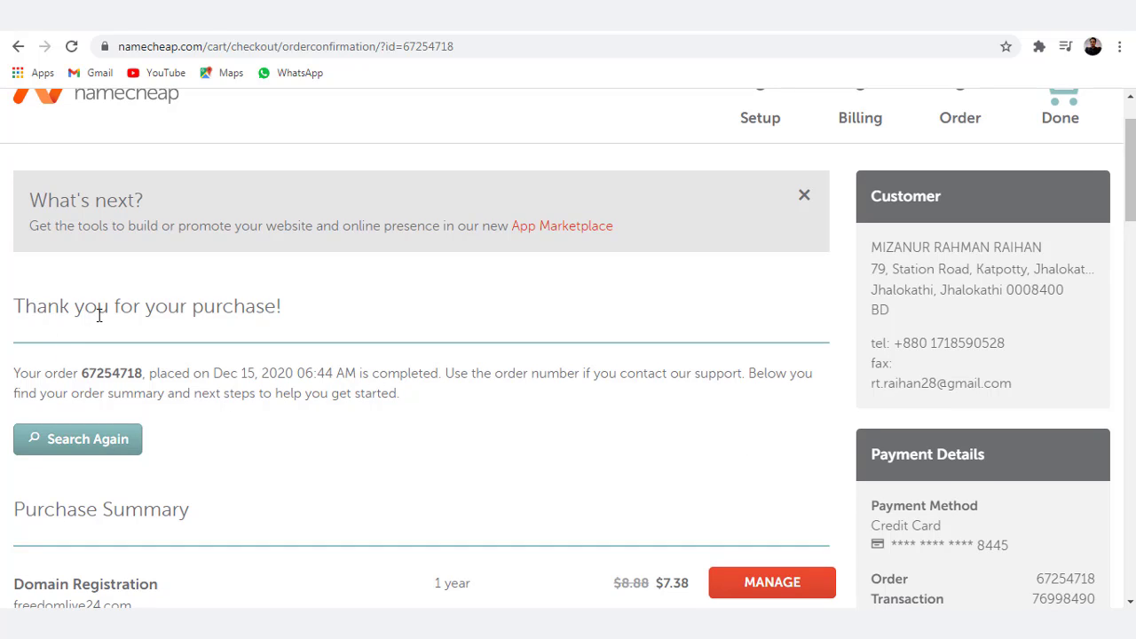
{"action": "scroll", "coordinate": [306, 348], "scroll_direction": "down", "scroll_amount": 2}
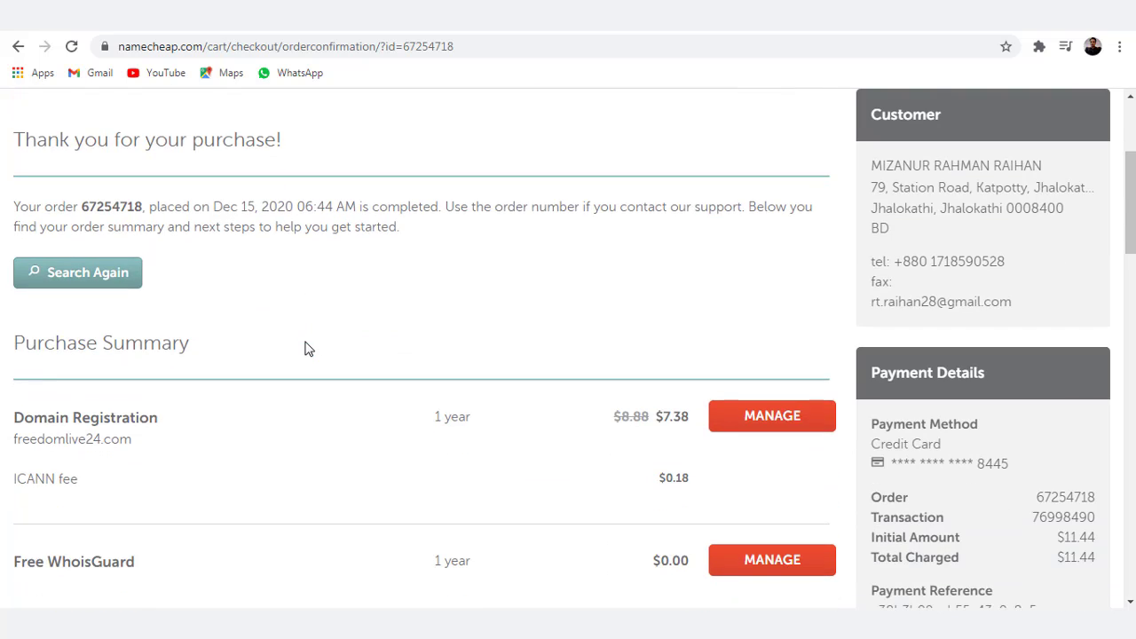
{"action": "scroll", "coordinate": [305, 348], "scroll_direction": "down", "scroll_amount": 2}
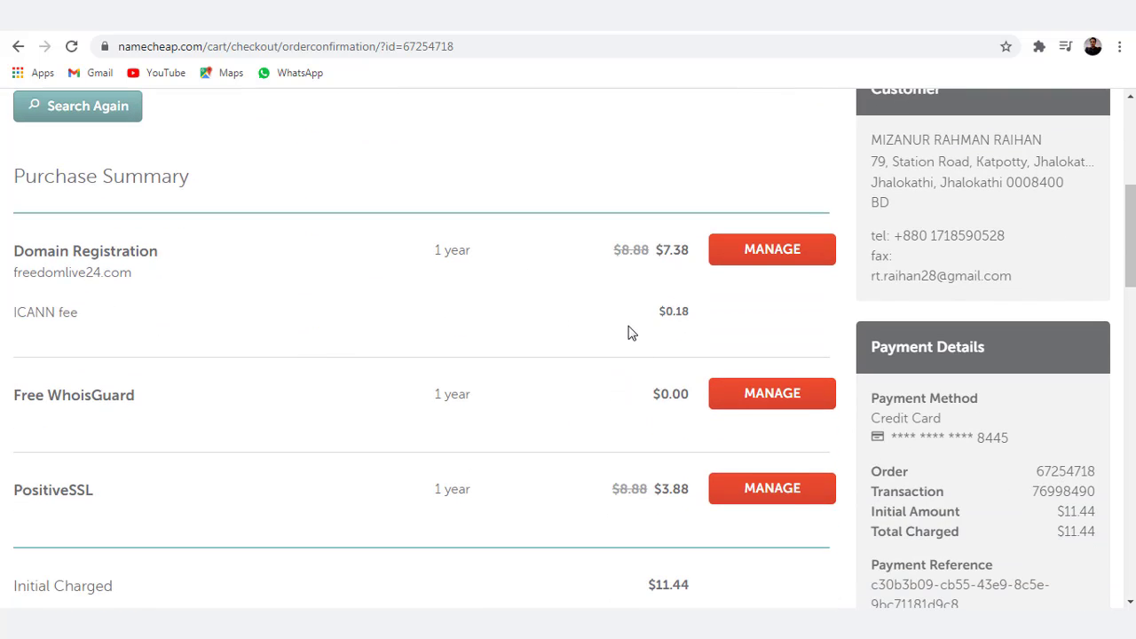
{"action": "scroll", "coordinate": [613, 364], "scroll_direction": "down", "scroll_amount": 1}
{"action": "scroll", "coordinate": [610, 365], "scroll_direction": "down", "scroll_amount": 3}
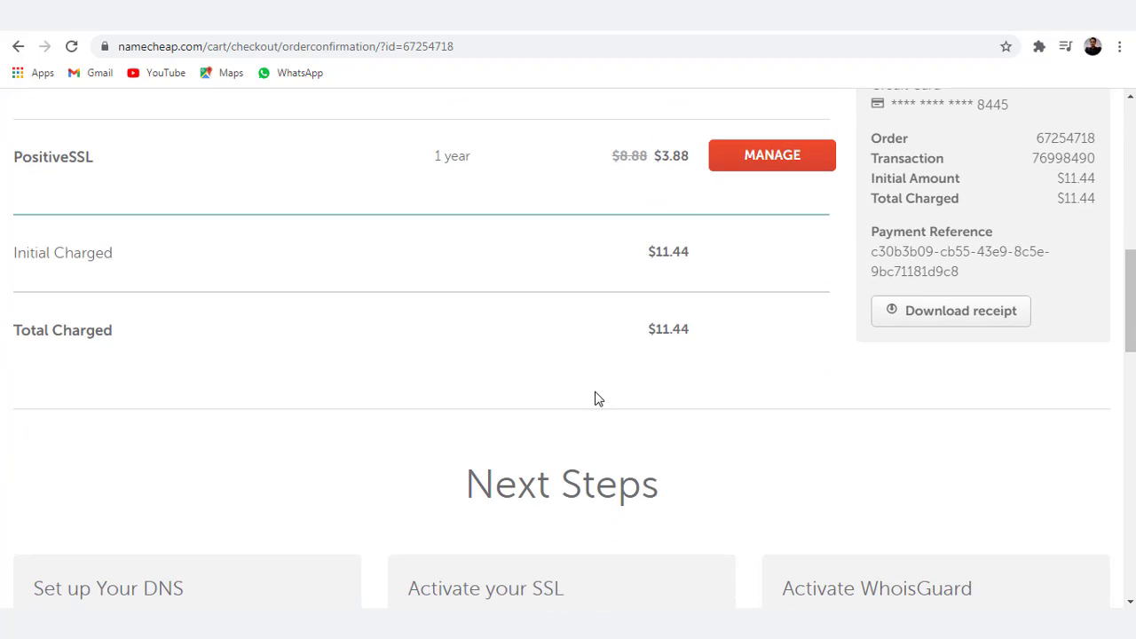
{"action": "scroll", "coordinate": [968, 315], "scroll_direction": "up", "scroll_amount": 3}
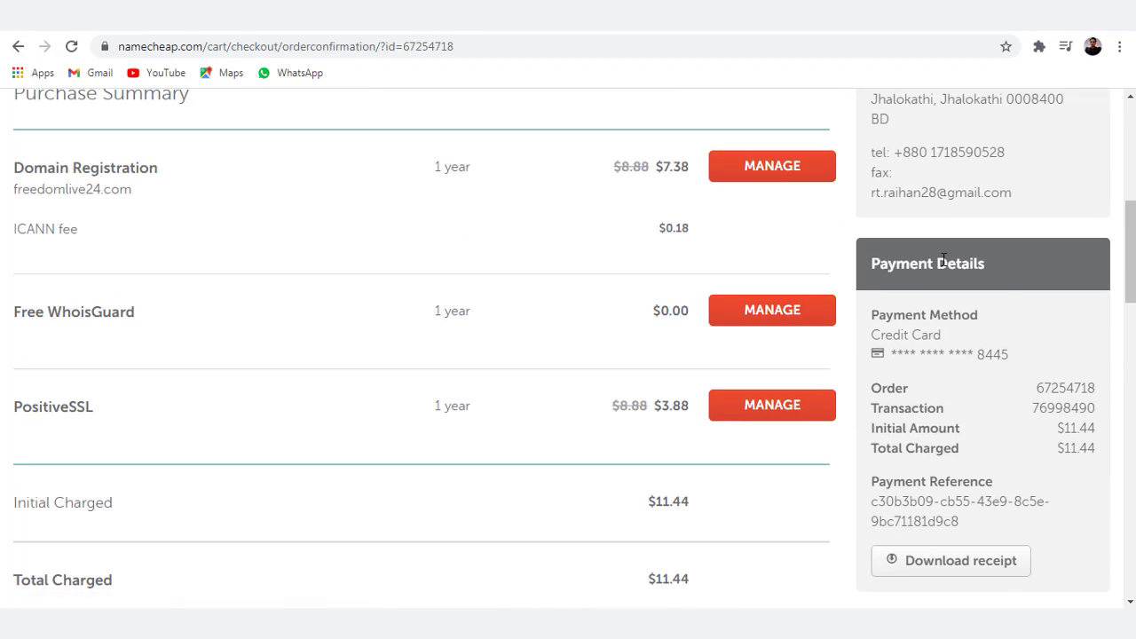
{"action": "scroll", "coordinate": [918, 431], "scroll_direction": "down", "scroll_amount": 2}
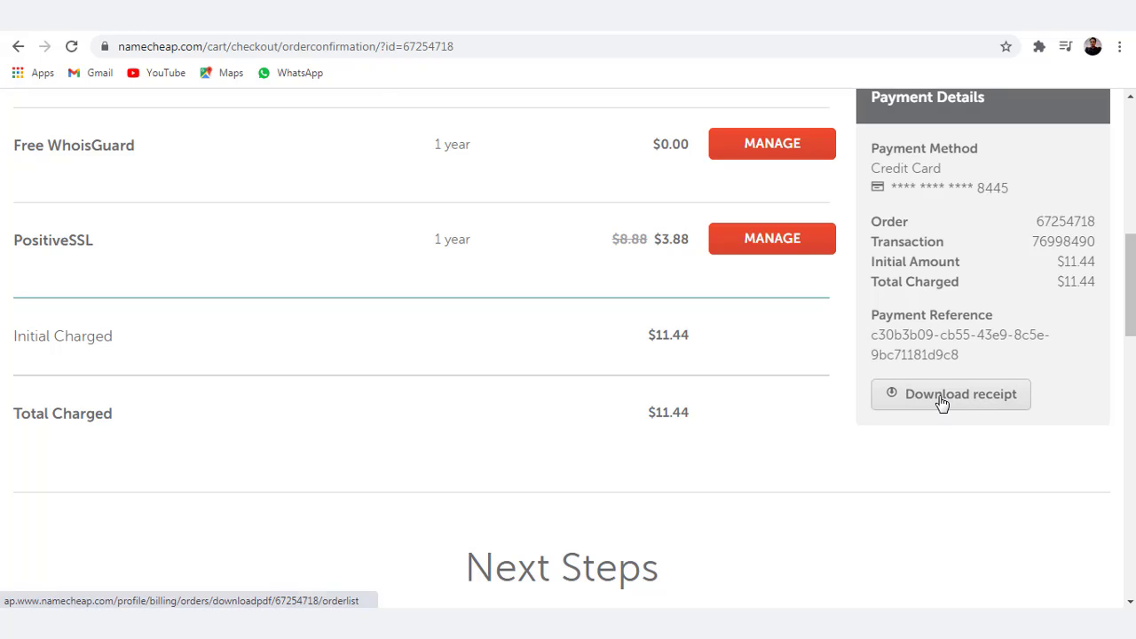
{"action": "left_click", "coordinate": [957, 404]}
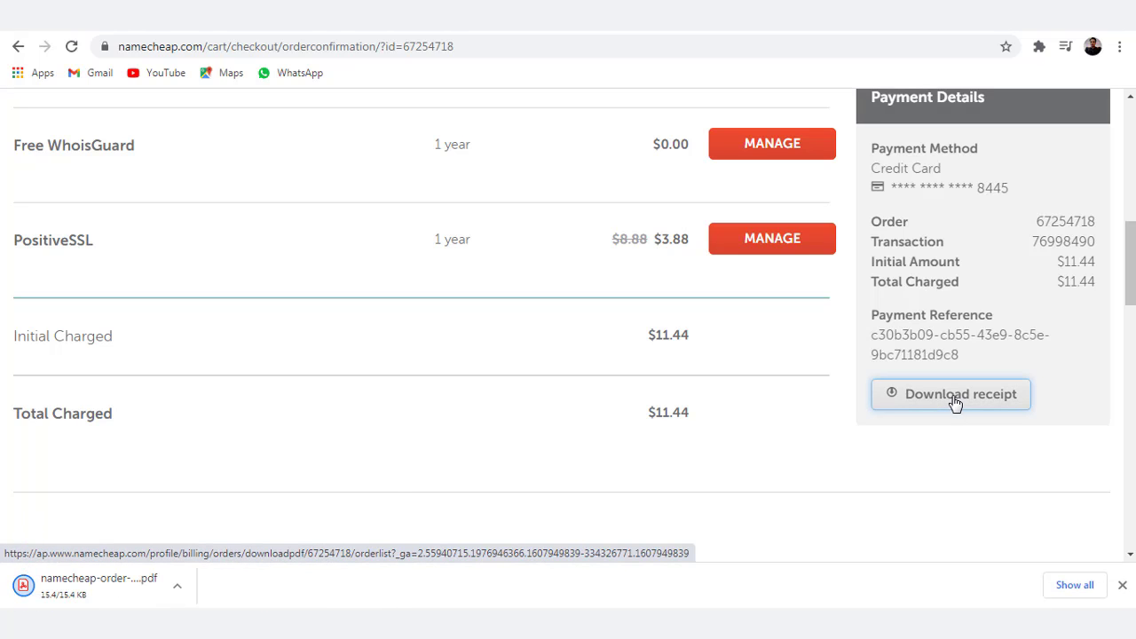
- Examine the suggested next steps for DNS, SSL and WhoisGuard, and recheck the charged total and customer details on the confirmation page
{"action": "scroll", "coordinate": [827, 462], "scroll_direction": "down", "scroll_amount": 3}
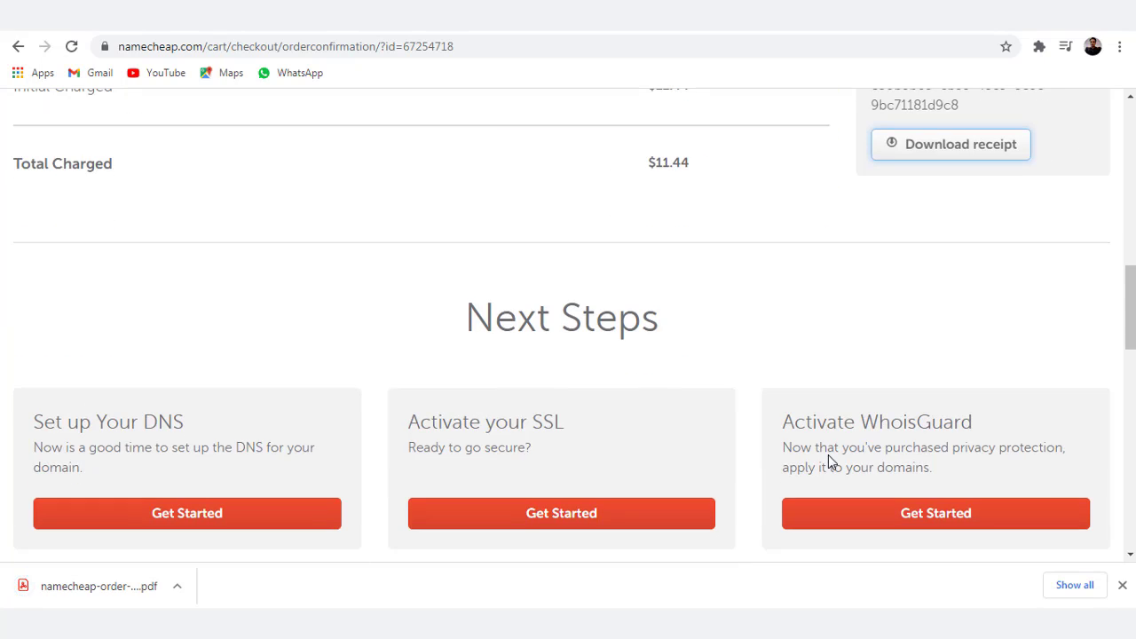
{"action": "scroll", "coordinate": [829, 457], "scroll_direction": "down", "scroll_amount": 3}
{"action": "scroll", "coordinate": [828, 454], "scroll_direction": "down", "scroll_amount": 1}
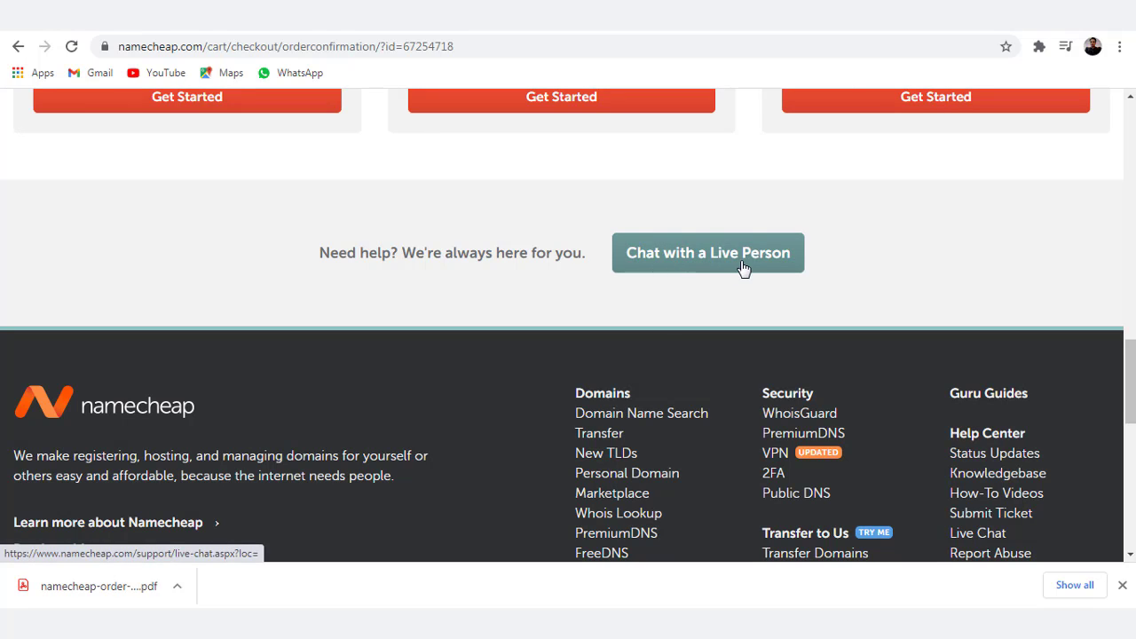
{"action": "scroll", "coordinate": [797, 528], "scroll_direction": "up", "scroll_amount": 10}
{"action": "scroll", "coordinate": [522, 364], "scroll_direction": "up", "scroll_amount": 4}
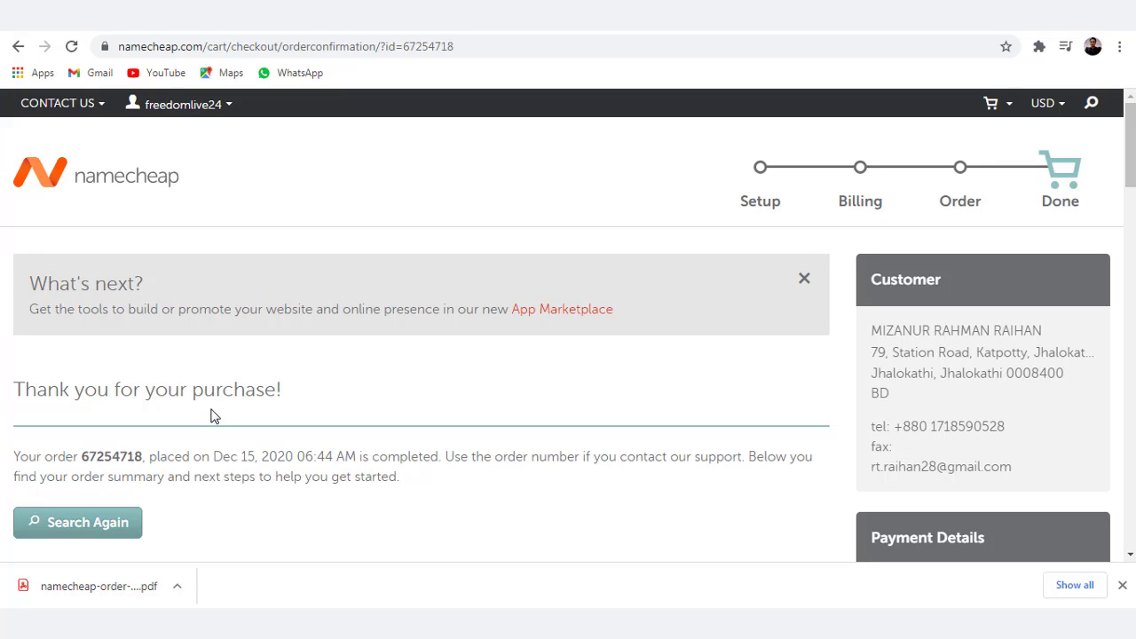
{"action": "scroll", "coordinate": [267, 439], "scroll_direction": "down", "scroll_amount": 8}
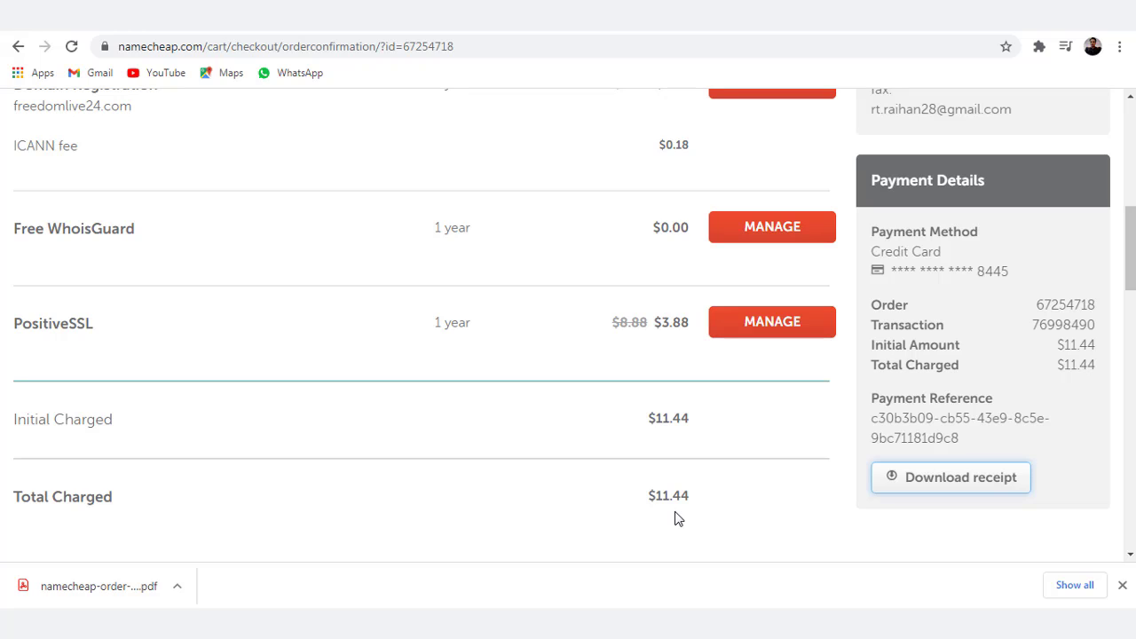
{"action": "scroll", "coordinate": [697, 542], "scroll_direction": "up", "scroll_amount": 5}
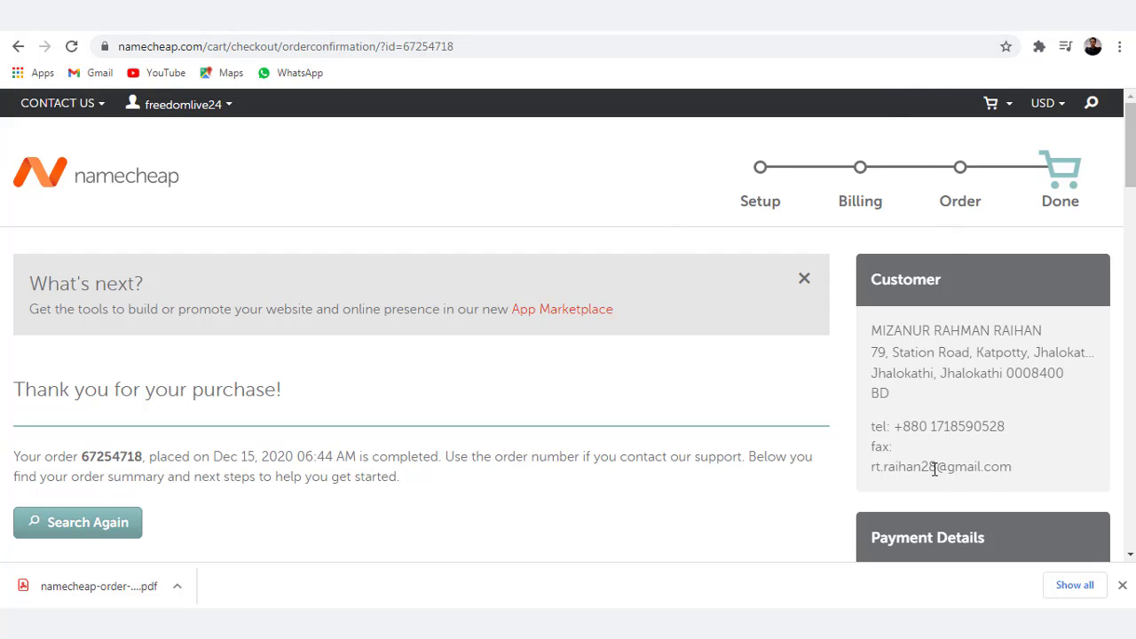
- Switch to Gmail, open the Namecheap Support email about immediate domain verification, and verify the registrant email address through its link
{"action": "left_click", "coordinate": [895, 31]}
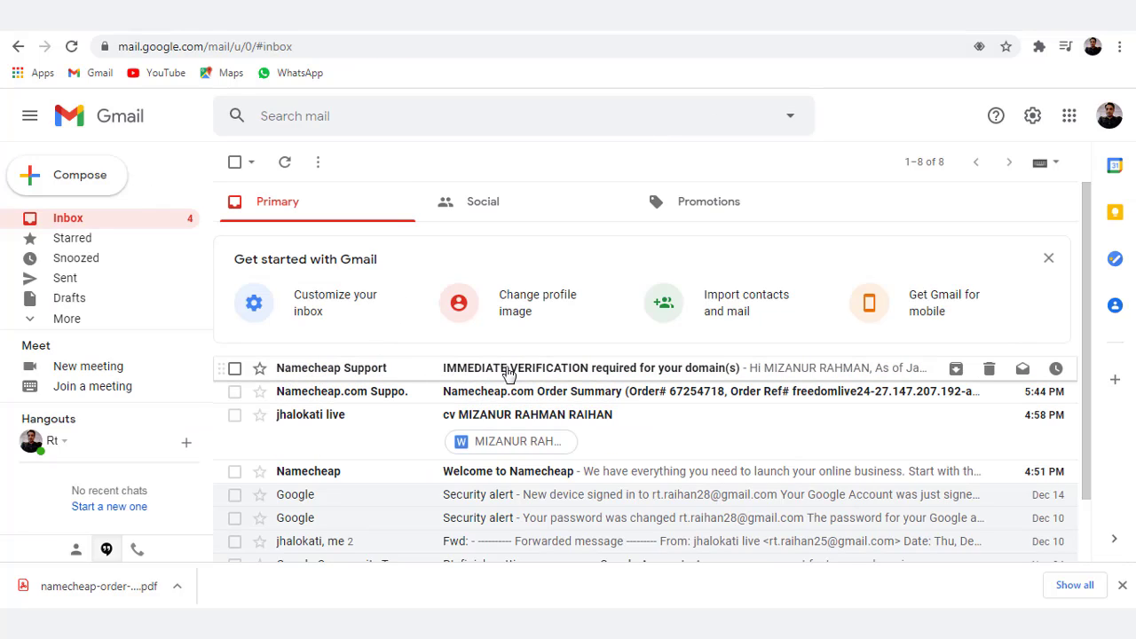
{"action": "left_click", "coordinate": [578, 371]}
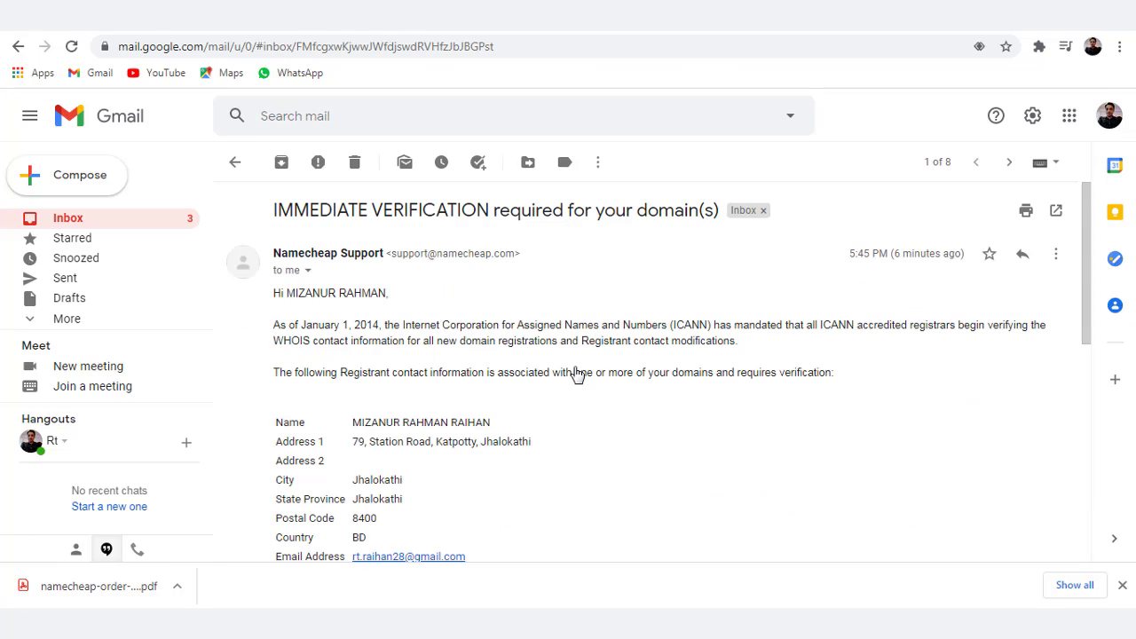
{"action": "scroll", "coordinate": [552, 413], "scroll_direction": "down", "scroll_amount": 1}
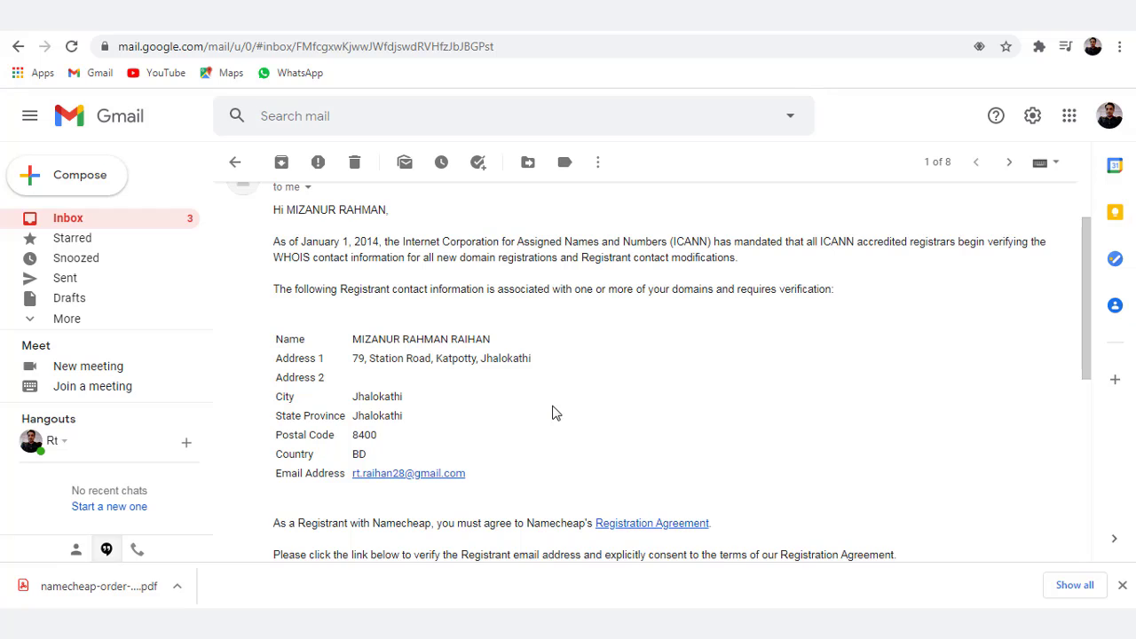
{"action": "scroll", "coordinate": [552, 413], "scroll_direction": "down", "scroll_amount": 2}
{"action": "scroll", "coordinate": [552, 413], "scroll_direction": "down", "scroll_amount": 1}
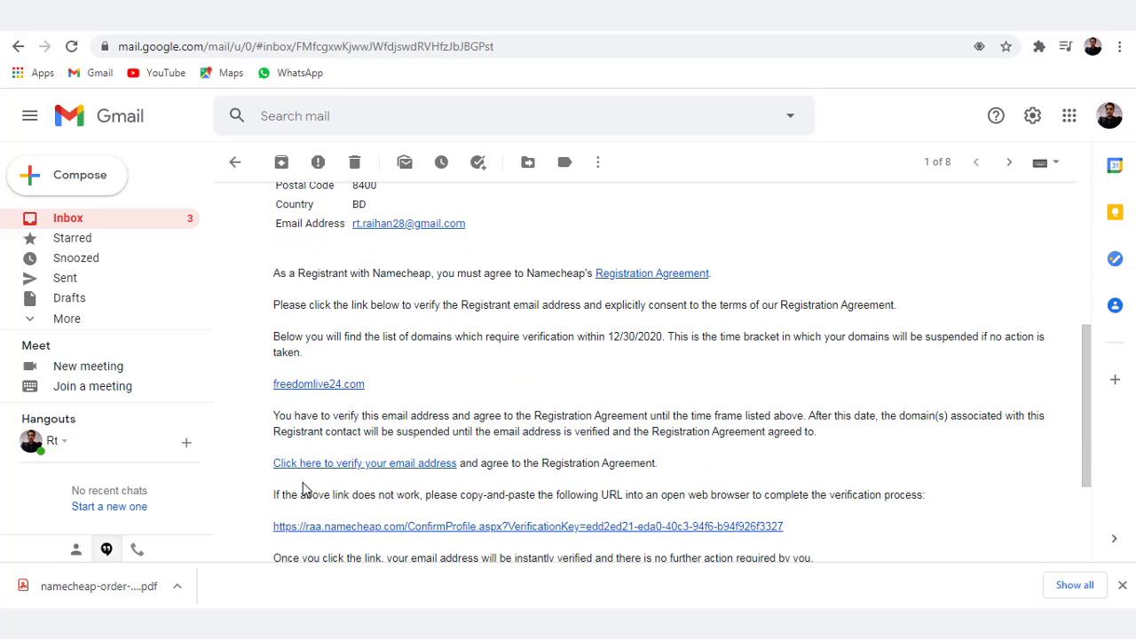
{"action": "left_click", "coordinate": [407, 463]}
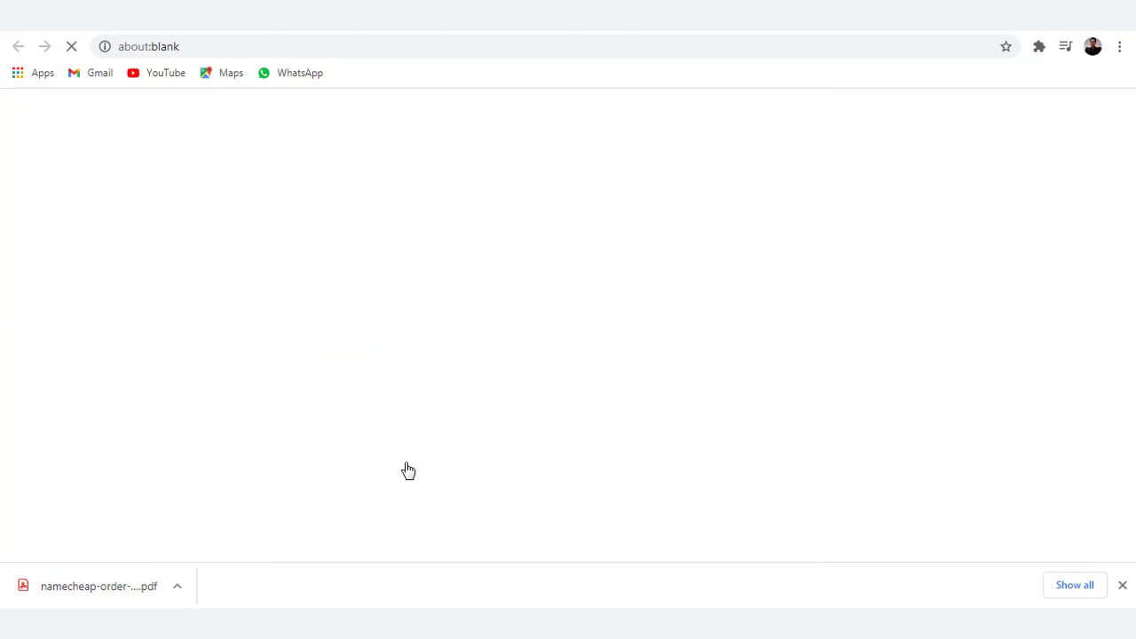
{"action": "scroll", "coordinate": [461, 458], "scroll_direction": "down", "scroll_amount": 1}
{"action": "scroll", "coordinate": [469, 457], "scroll_direction": "down", "scroll_amount": 2}
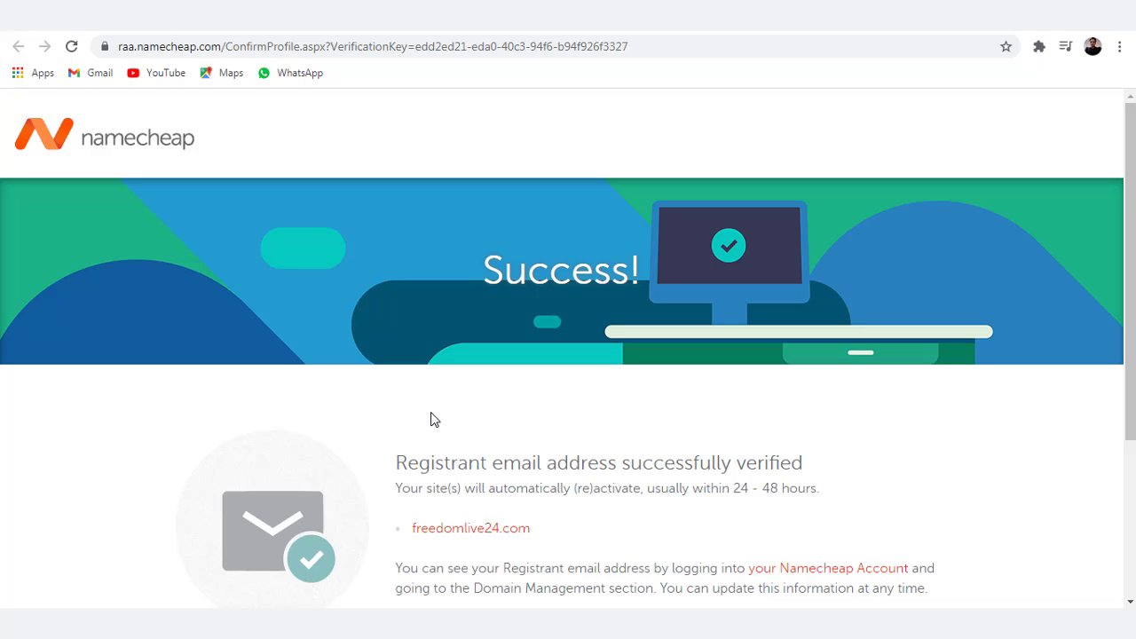
- Go from the verification page to the Namecheap homepage and open the account dashboard
{"action": "left_click", "coordinate": [156, 145]}
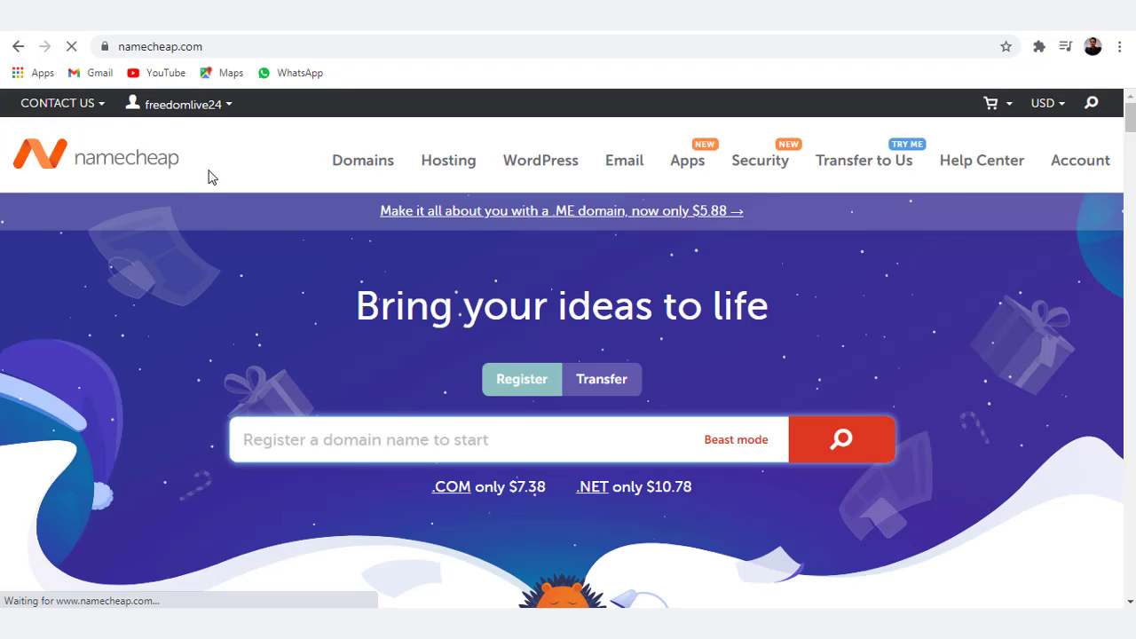
{"action": "mouse_move", "coordinate": [185, 117]}
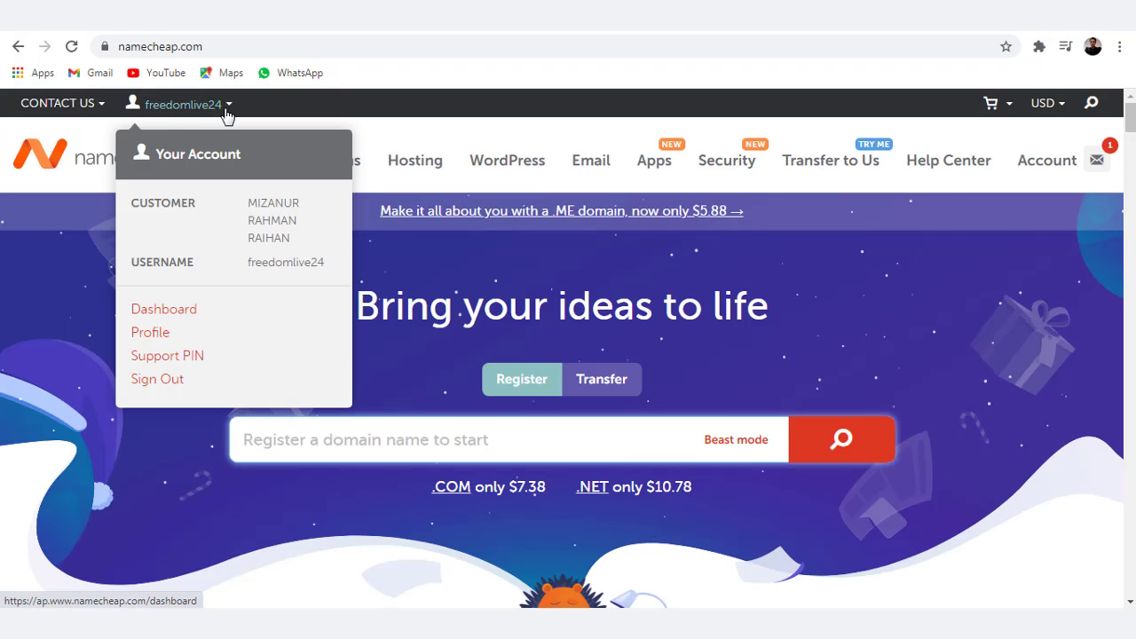
{"action": "left_click", "coordinate": [164, 310]}
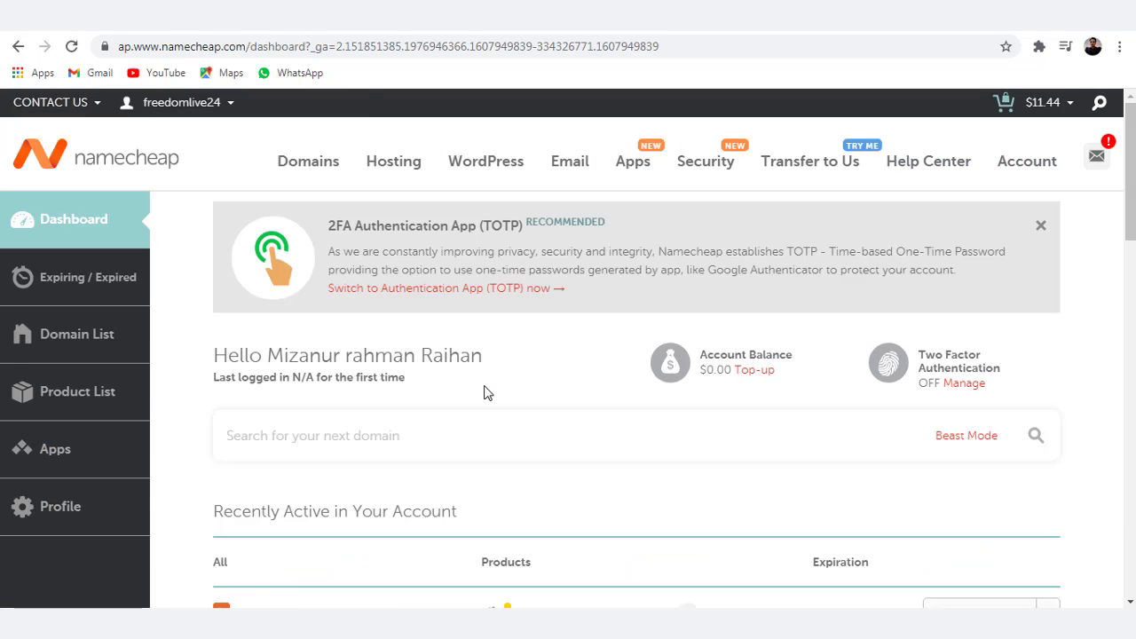
- Look over the dashboard, examining the freedomlive24.com entry with its products, expiration and contact verification notice, and the recommended domains
{"action": "scroll", "coordinate": [619, 370], "scroll_direction": "down", "scroll_amount": 1}
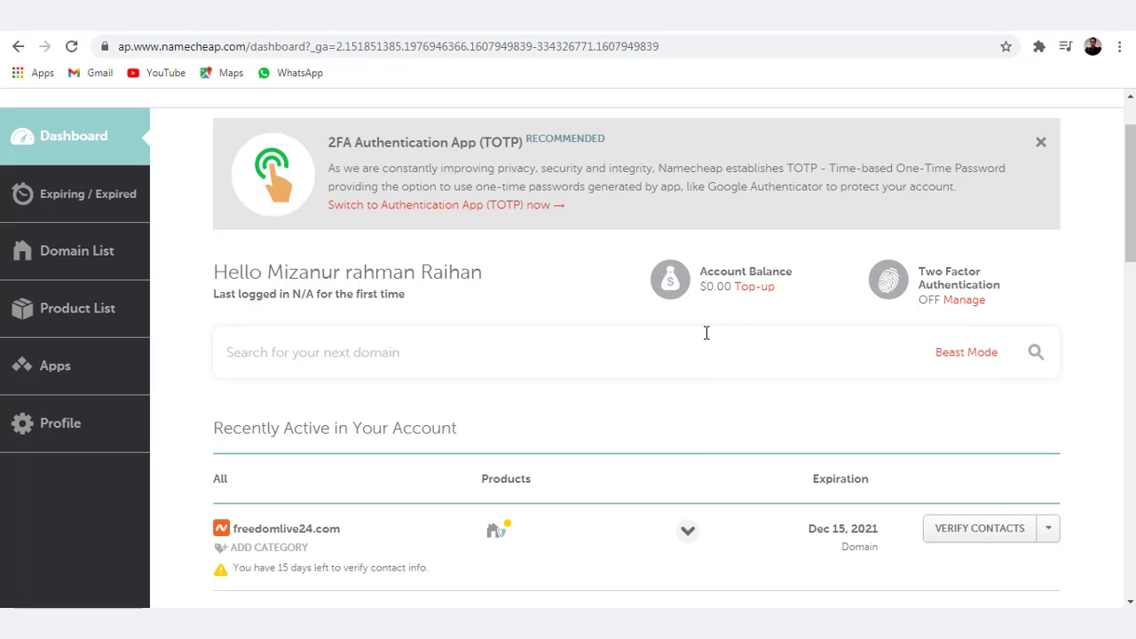
{"action": "scroll", "coordinate": [707, 333], "scroll_direction": "up", "scroll_amount": 1}
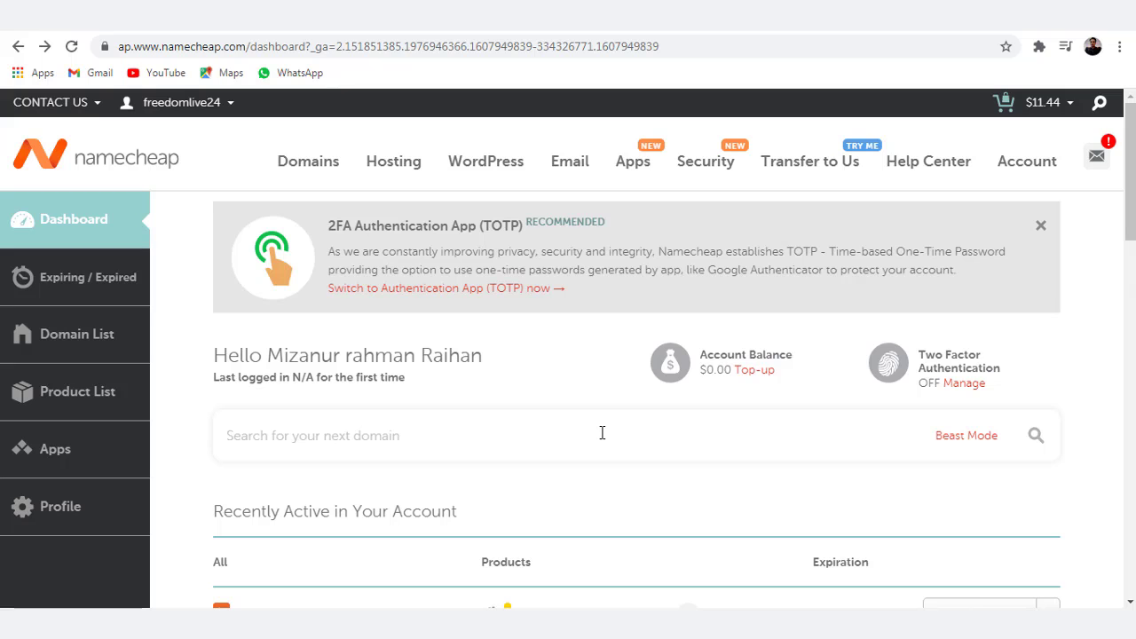
{"action": "scroll", "coordinate": [602, 433], "scroll_direction": "down", "scroll_amount": 3}
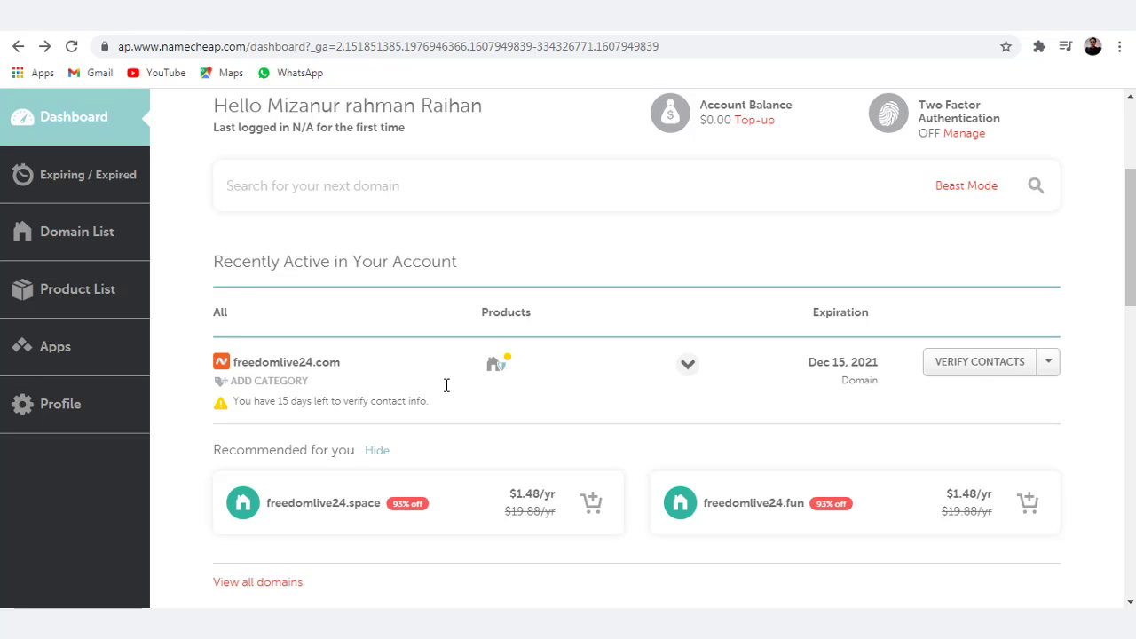
{"action": "scroll", "coordinate": [600, 414], "scroll_direction": "down", "scroll_amount": 1}
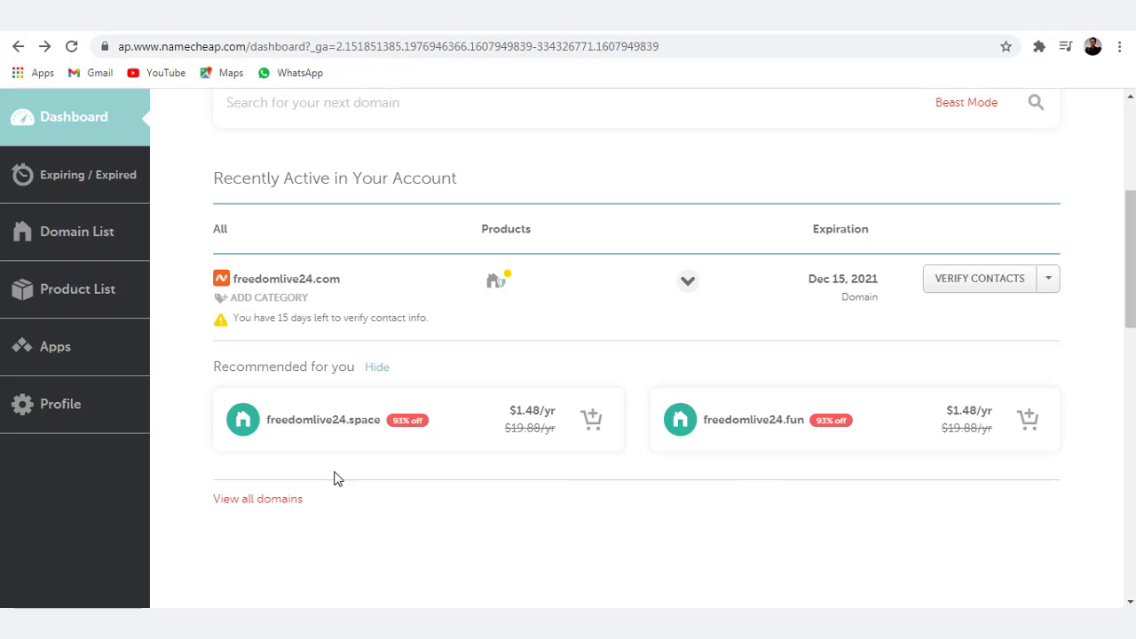
{"action": "scroll", "coordinate": [791, 517], "scroll_direction": "down", "scroll_amount": 1}
{"action": "scroll", "coordinate": [791, 510], "scroll_direction": "down", "scroll_amount": 3}
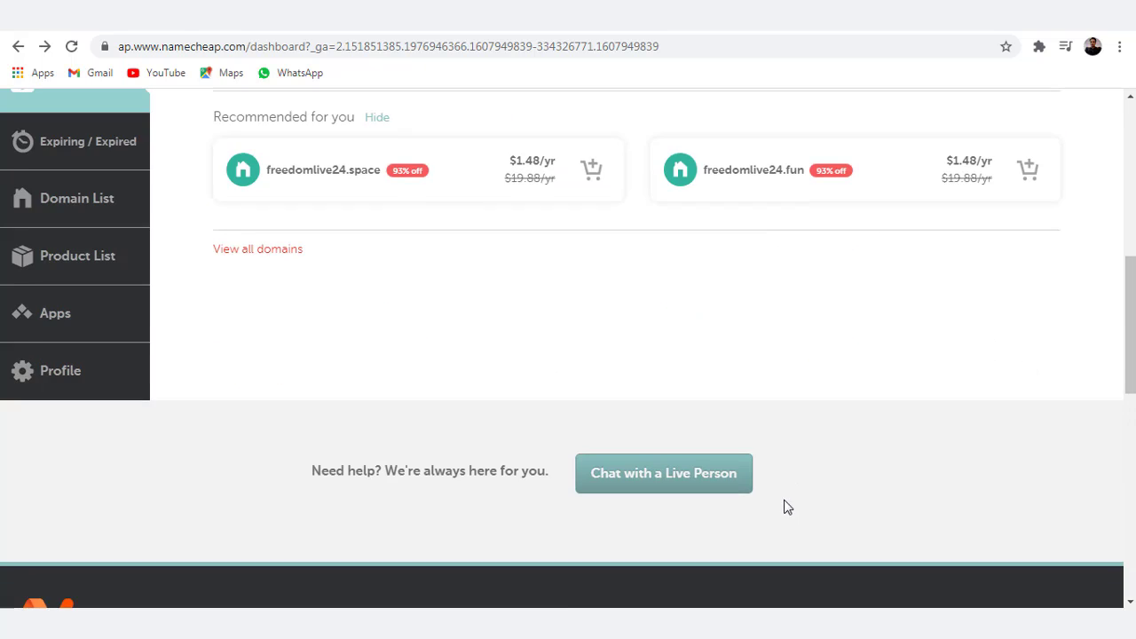
{"action": "scroll", "coordinate": [781, 475], "scroll_direction": "up", "scroll_amount": 5}
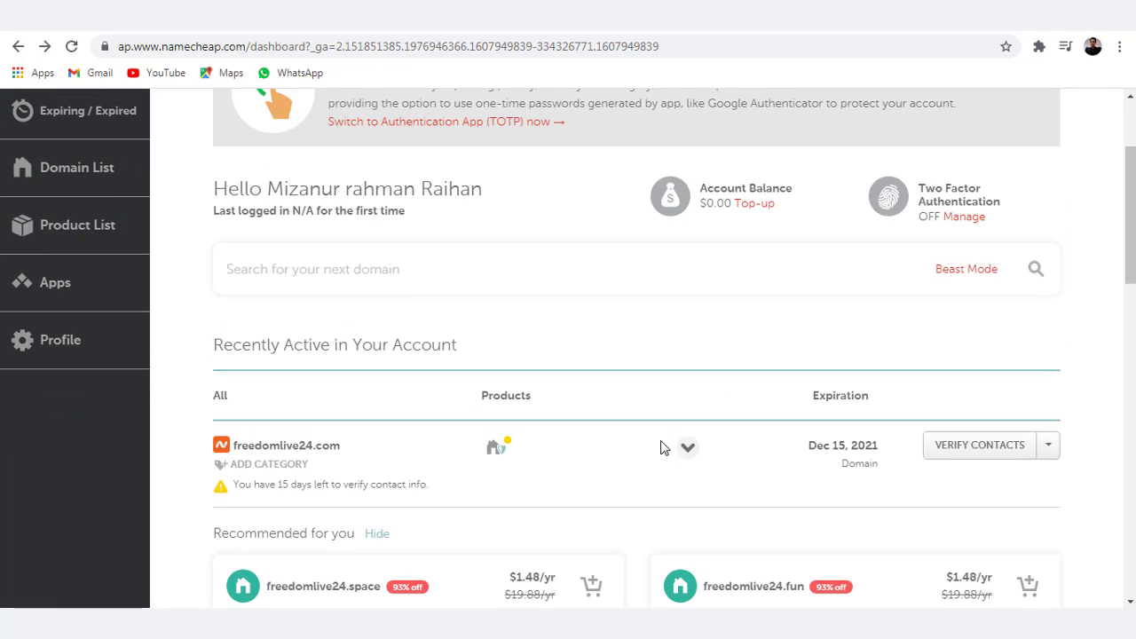
{"action": "scroll", "coordinate": [644, 355], "scroll_direction": "down", "scroll_amount": 1}
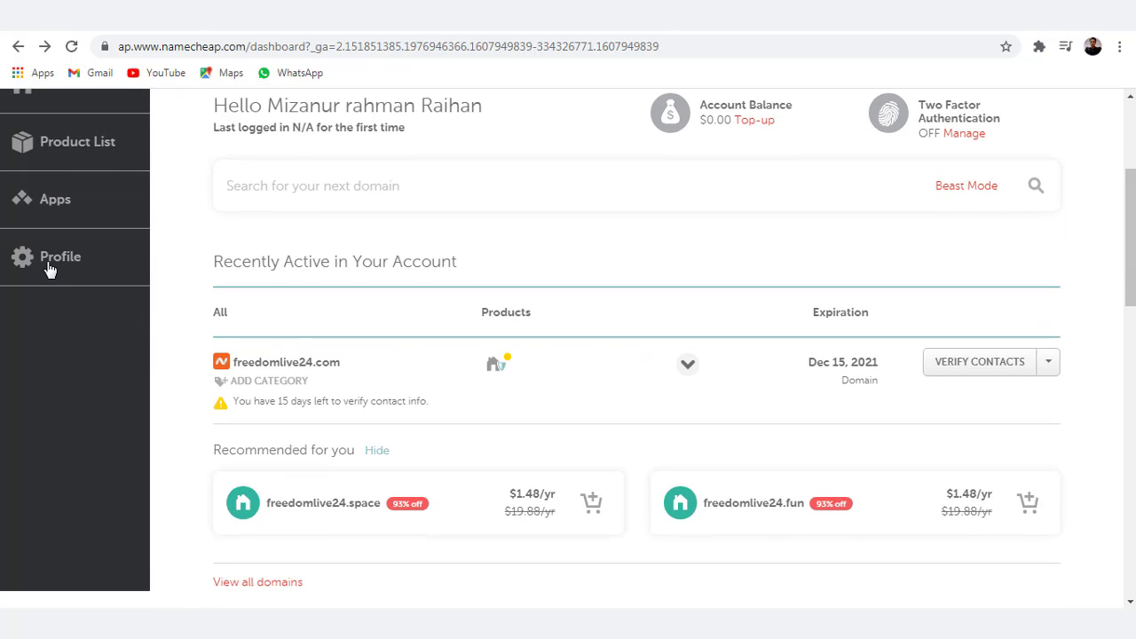
- Open the account's profile page in a new browser tab and switch to that tab
{"action": "scroll", "coordinate": [51, 271], "scroll_direction": "up", "scroll_amount": 2}
{"action": "right_click", "coordinate": [68, 428]}
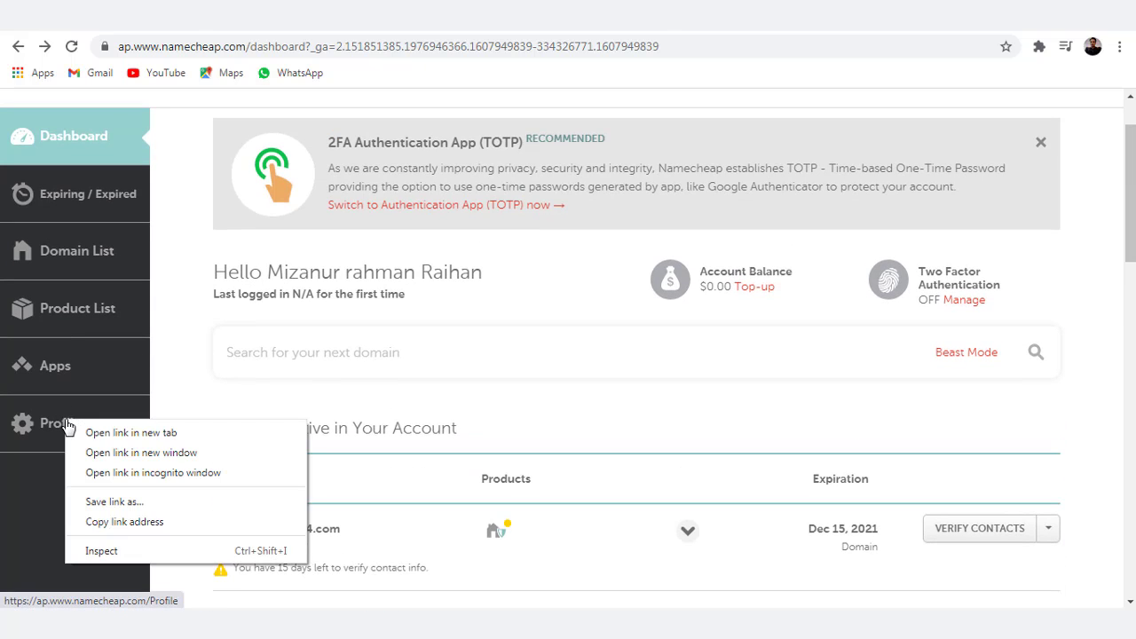
{"action": "left_click", "coordinate": [112, 434]}
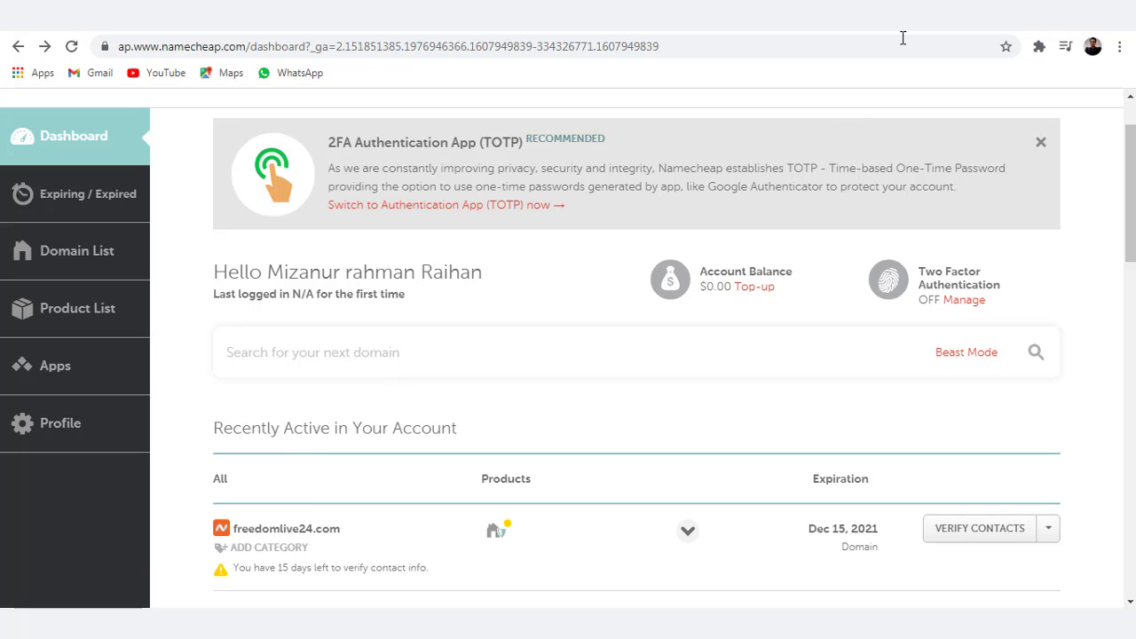
{"action": "left_click", "coordinate": [928, 29]}
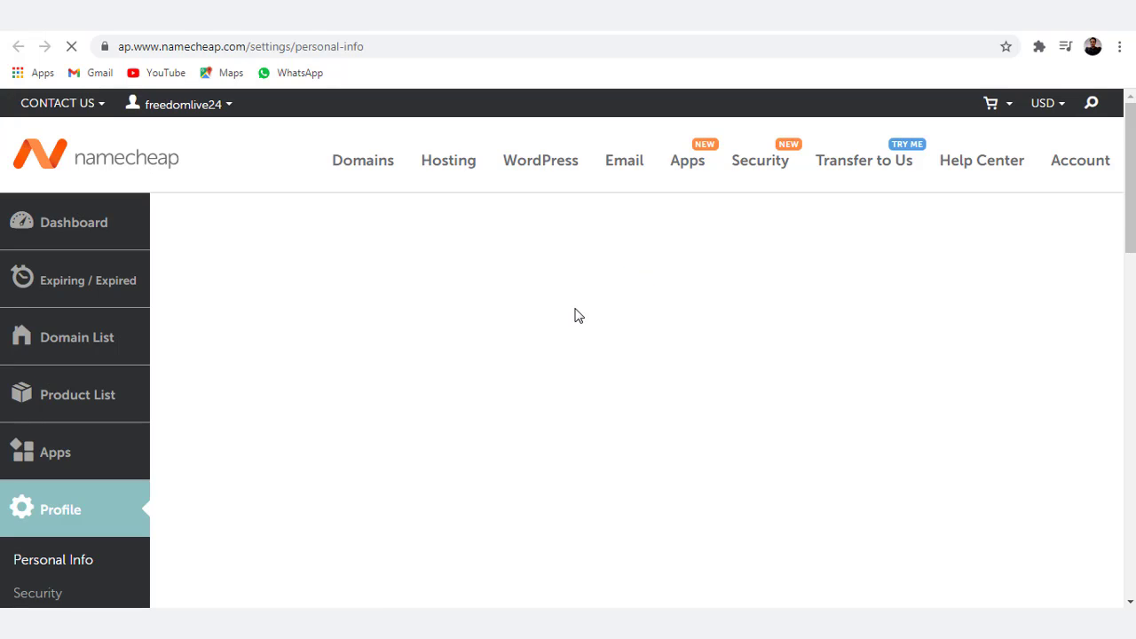
- Review the basic info, address book and social media sections of the account's personal info
{"action": "scroll", "coordinate": [495, 447], "scroll_direction": "down", "scroll_amount": 4}
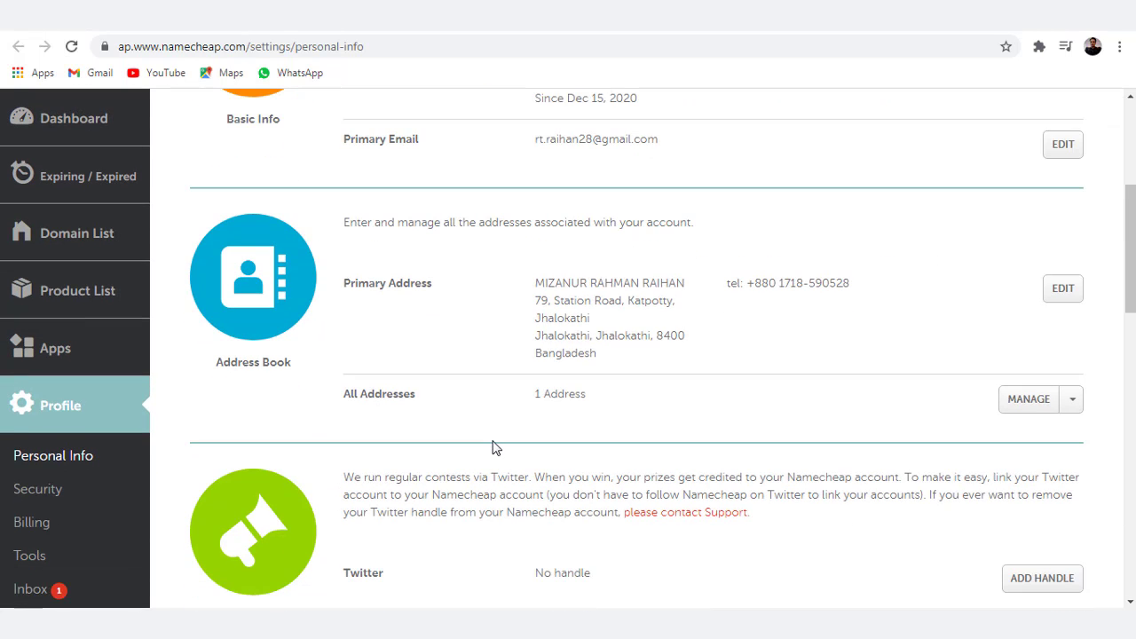
{"action": "scroll", "coordinate": [494, 446], "scroll_direction": "up", "scroll_amount": 4}
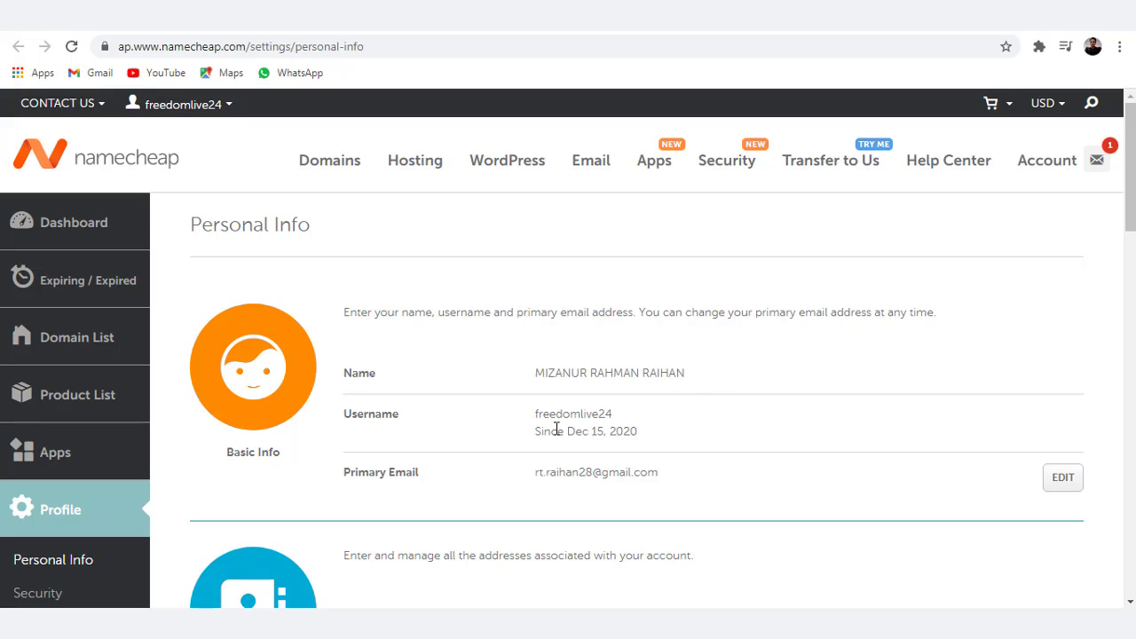
{"action": "scroll", "coordinate": [577, 404], "scroll_direction": "down", "scroll_amount": 1}
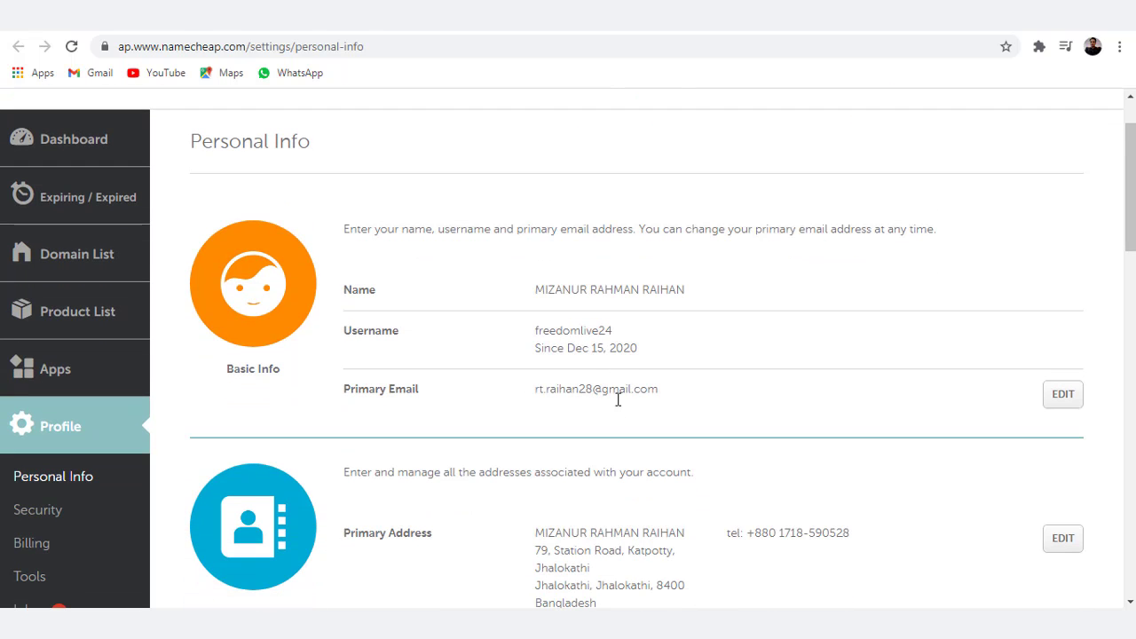
{"action": "scroll", "coordinate": [450, 418], "scroll_direction": "down", "scroll_amount": 4}
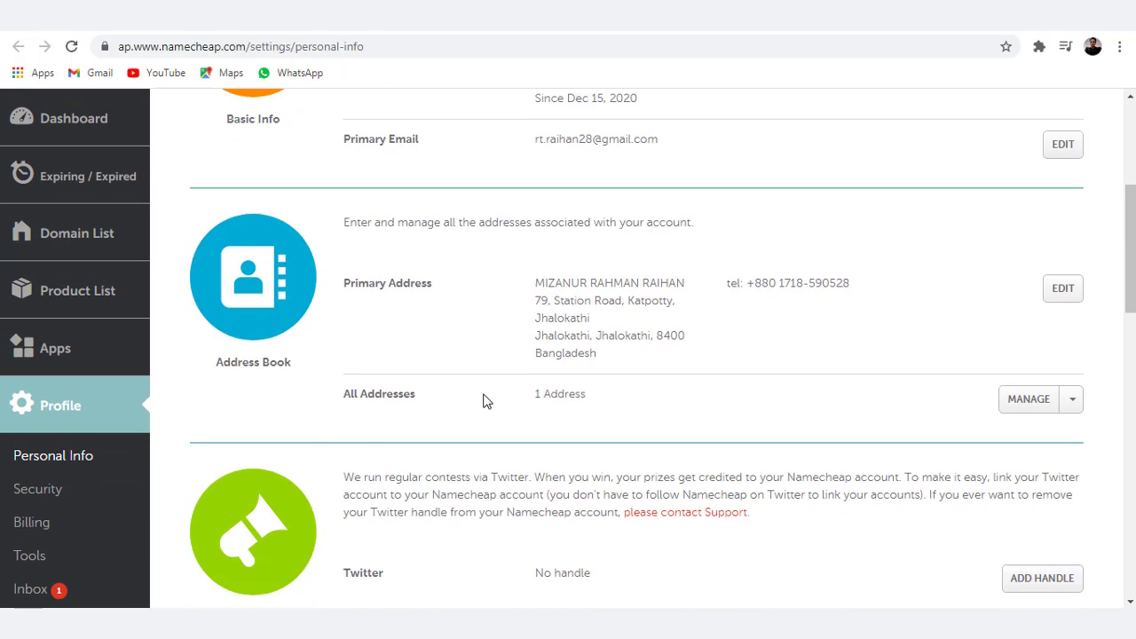
{"action": "scroll", "coordinate": [485, 401], "scroll_direction": "down", "scroll_amount": 3}
{"action": "scroll", "coordinate": [452, 396], "scroll_direction": "up", "scroll_amount": 2}
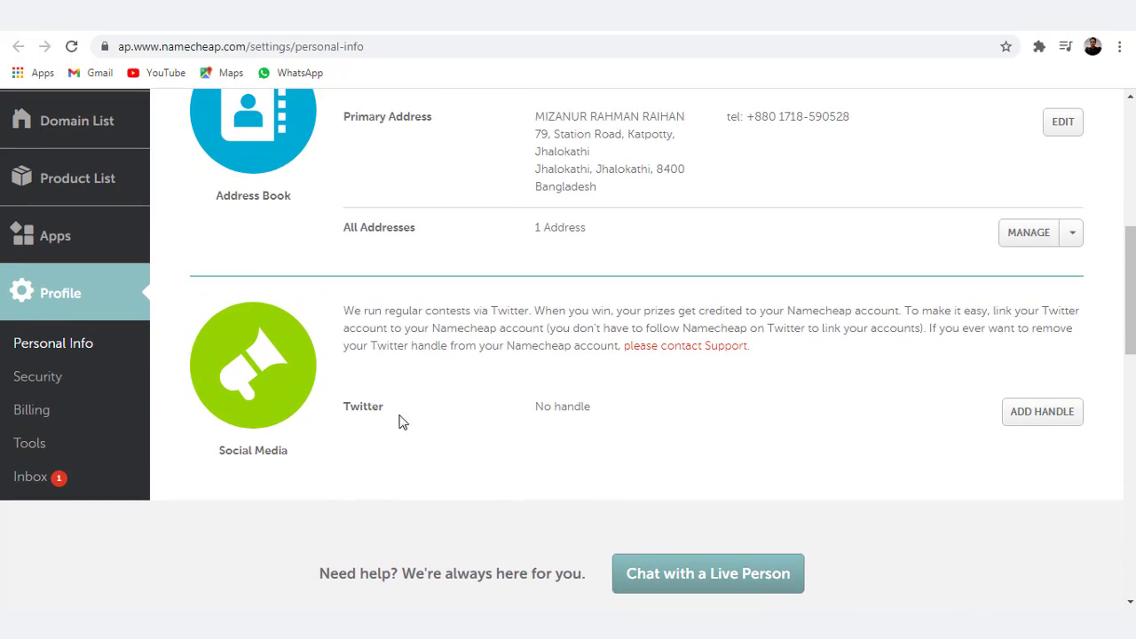
- Open the profile's billing settings and review the account funds, payment and apps payment sections
{"action": "left_click", "coordinate": [25, 412]}
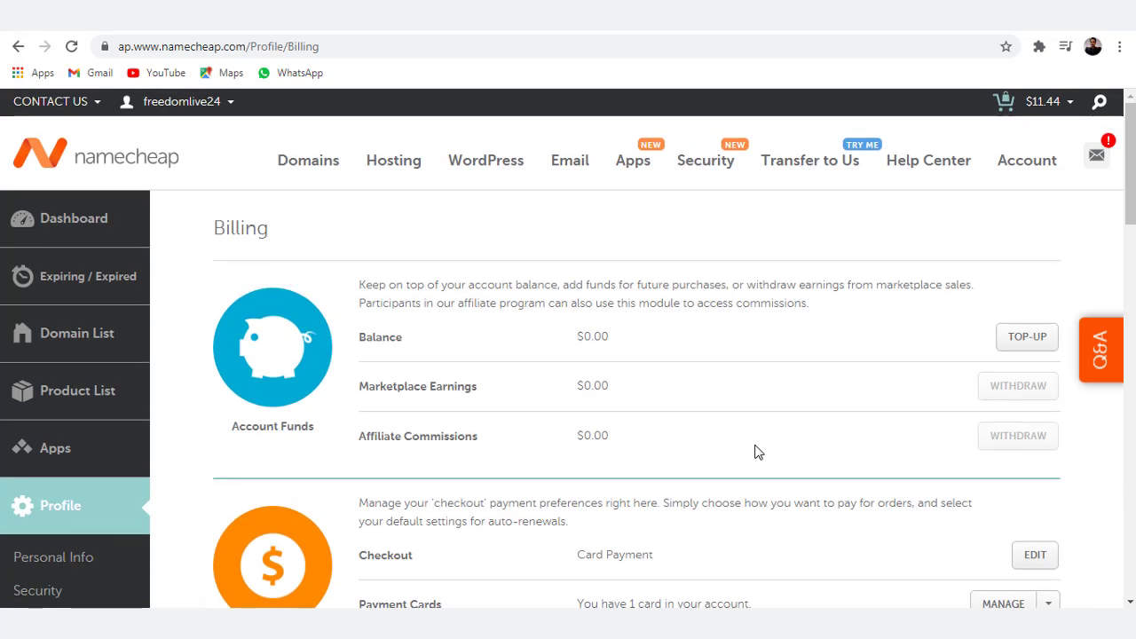
{"action": "scroll", "coordinate": [758, 452], "scroll_direction": "down", "scroll_amount": 1}
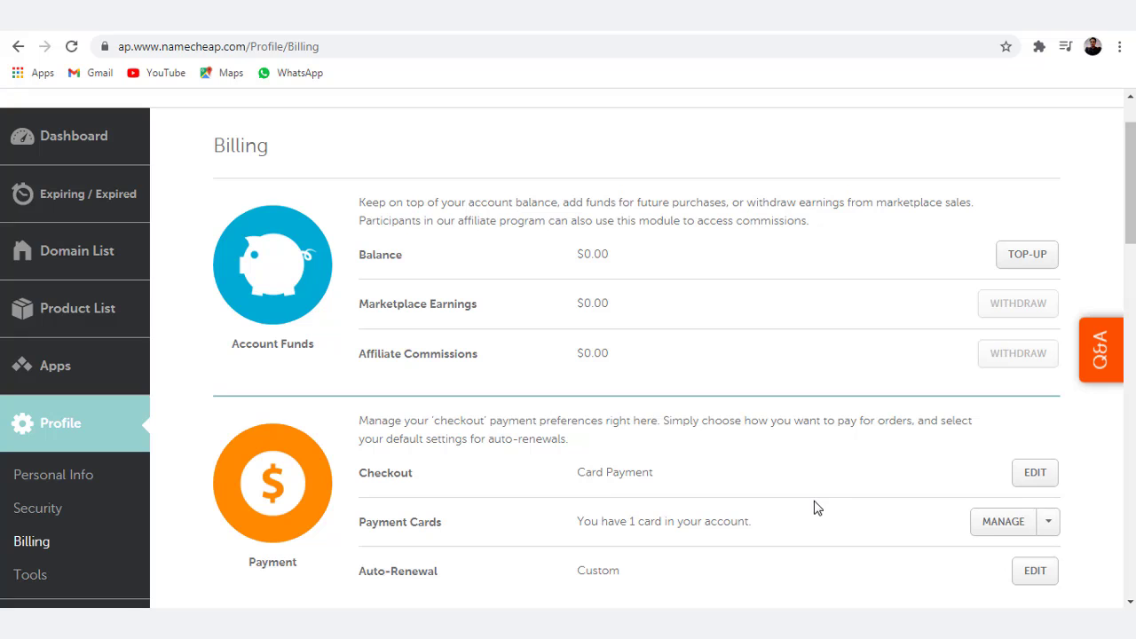
{"action": "scroll", "coordinate": [806, 515], "scroll_direction": "down", "scroll_amount": 1}
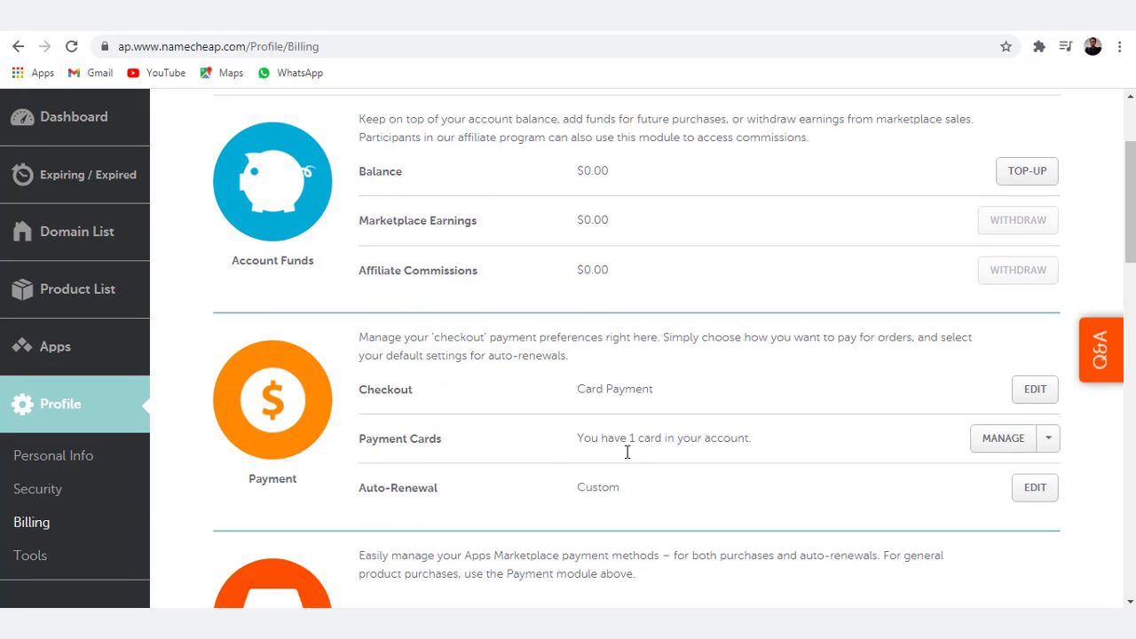
{"action": "scroll", "coordinate": [629, 457], "scroll_direction": "down", "scroll_amount": 1}
{"action": "scroll", "coordinate": [628, 458], "scroll_direction": "down", "scroll_amount": 1}
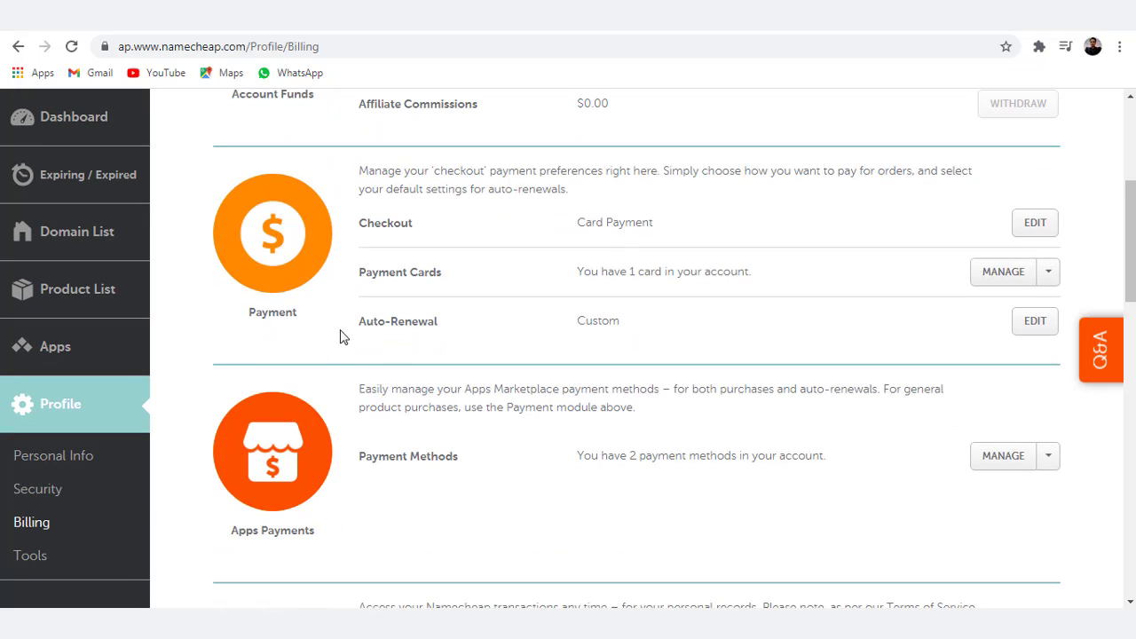
- Remove the default saved payment card from the account's payment cards, and dismiss the removal notice
{"action": "left_click", "coordinate": [1009, 275]}
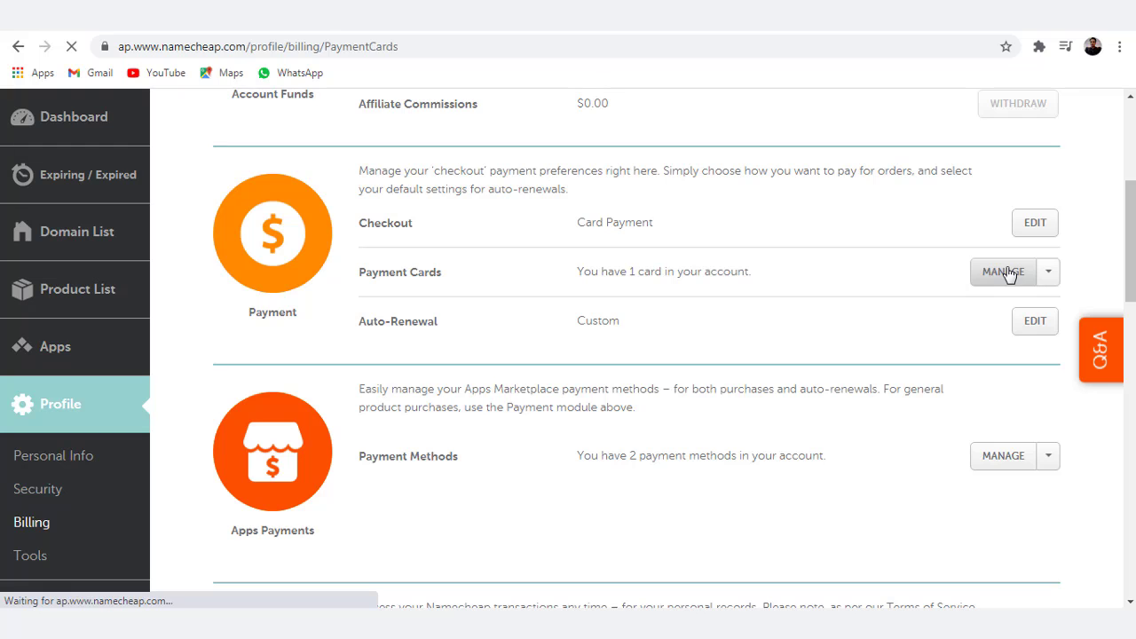
{"action": "scroll", "coordinate": [799, 319], "scroll_direction": "down", "scroll_amount": 2}
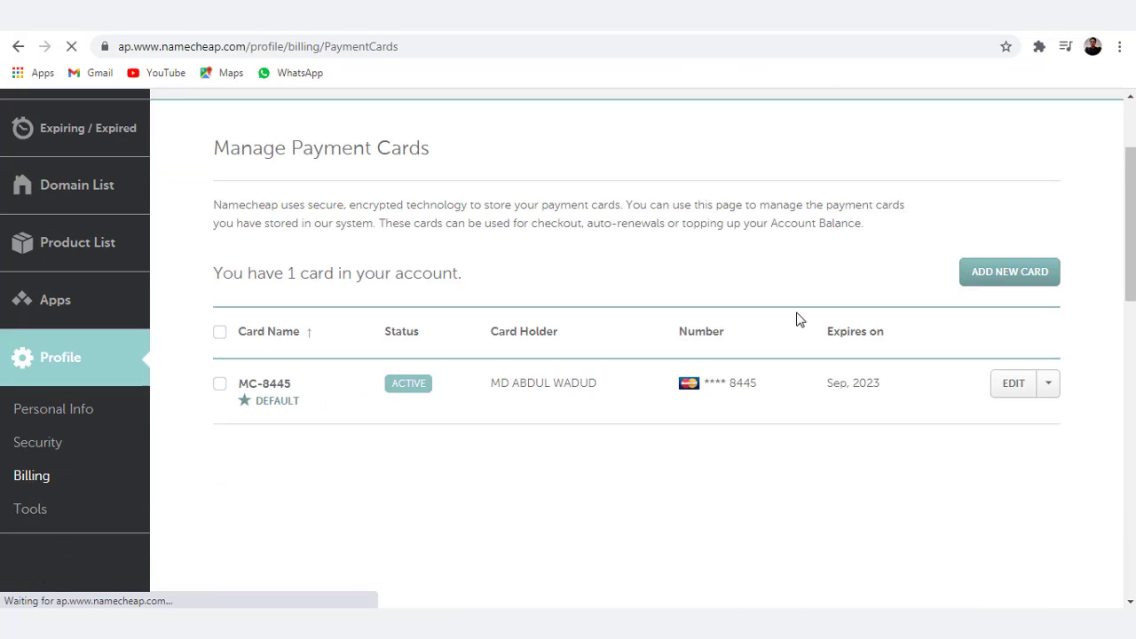
{"action": "scroll", "coordinate": [642, 436], "scroll_direction": "down", "scroll_amount": 1}
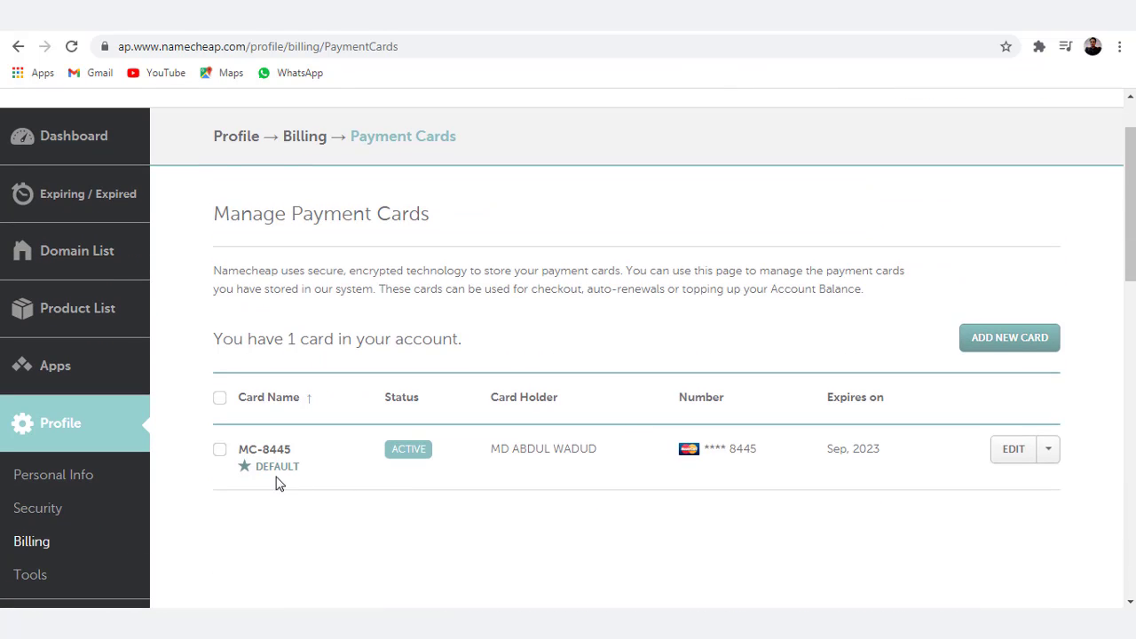
{"action": "left_click", "coordinate": [1047, 456]}
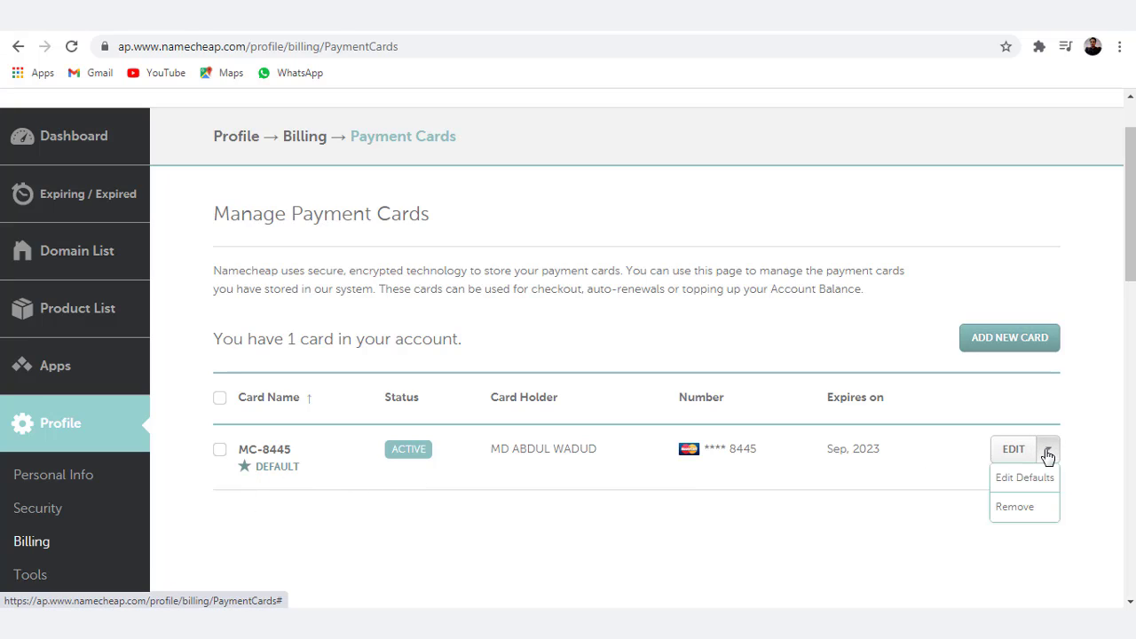
{"action": "left_click", "coordinate": [1016, 508]}
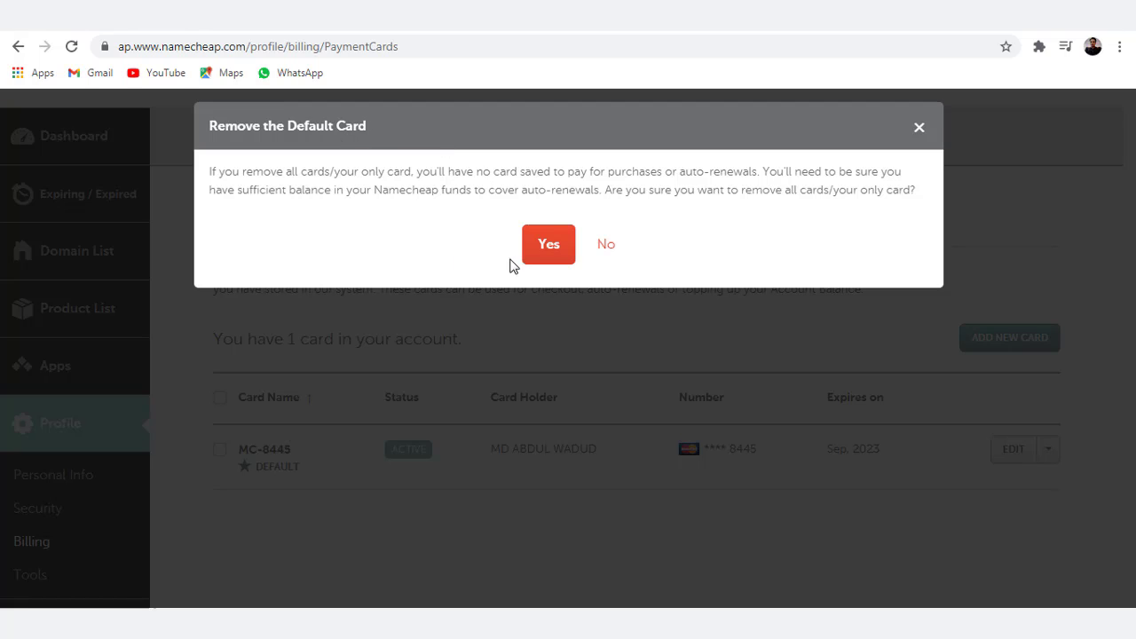
{"action": "left_click", "coordinate": [548, 253]}
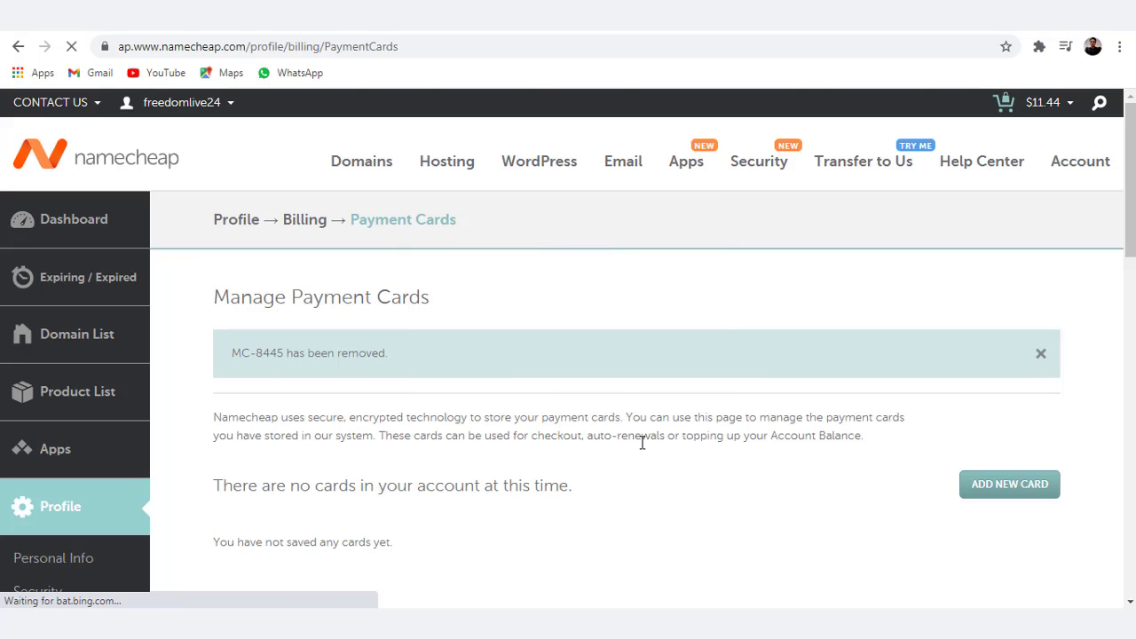
{"action": "scroll", "coordinate": [267, 370], "scroll_direction": "down", "scroll_amount": 2}
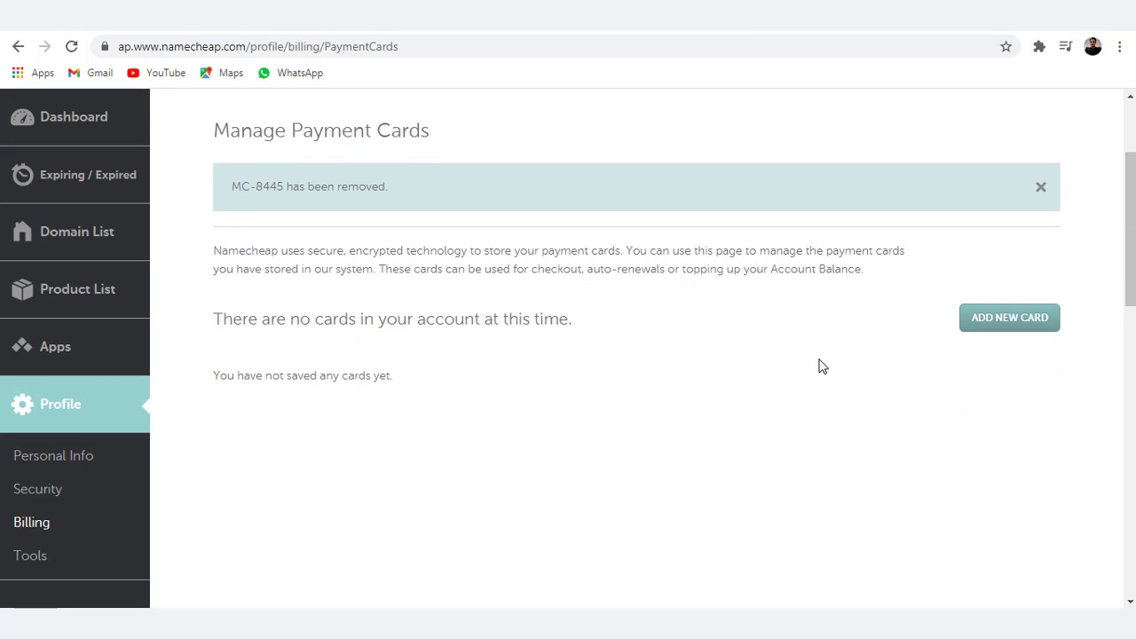
{"action": "scroll", "coordinate": [752, 367], "scroll_direction": "up", "scroll_amount": 2}
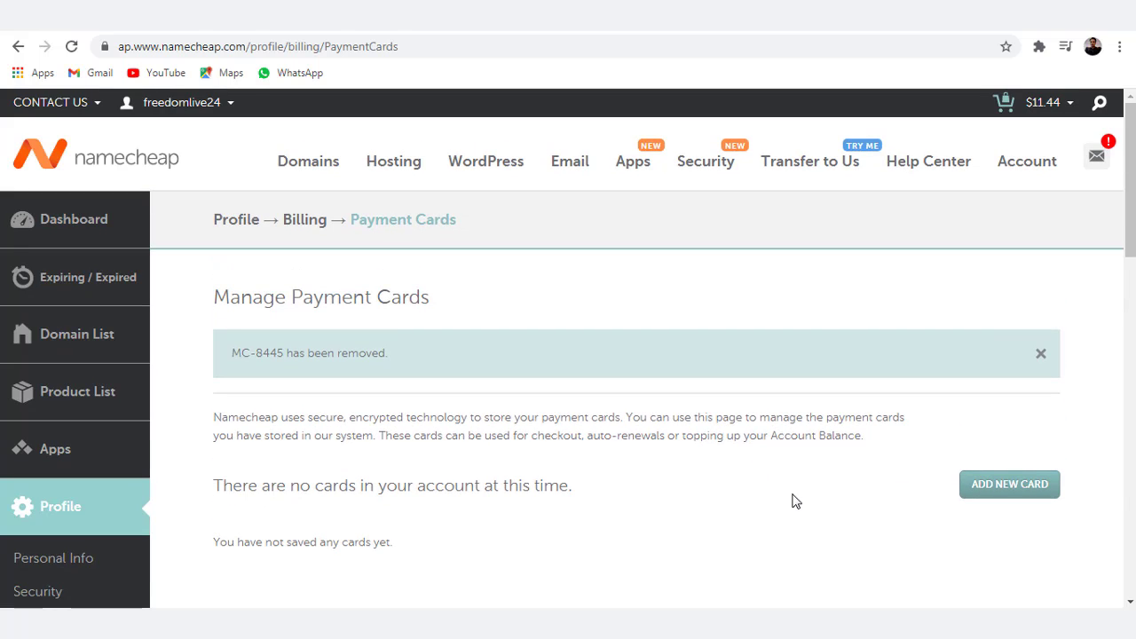
{"action": "left_click", "coordinate": [1043, 356]}
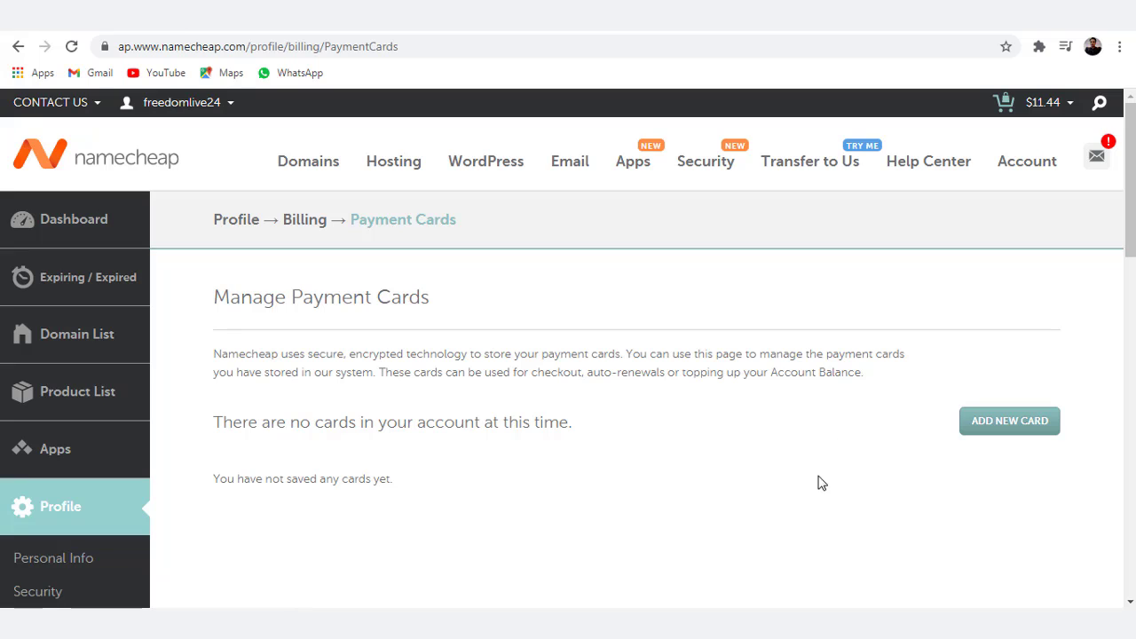
- Return to the billing settings, check the payment section, and reopen payment card management to recheck the saved cards
{"action": "scroll", "coordinate": [572, 466], "scroll_direction": "down", "scroll_amount": 2}
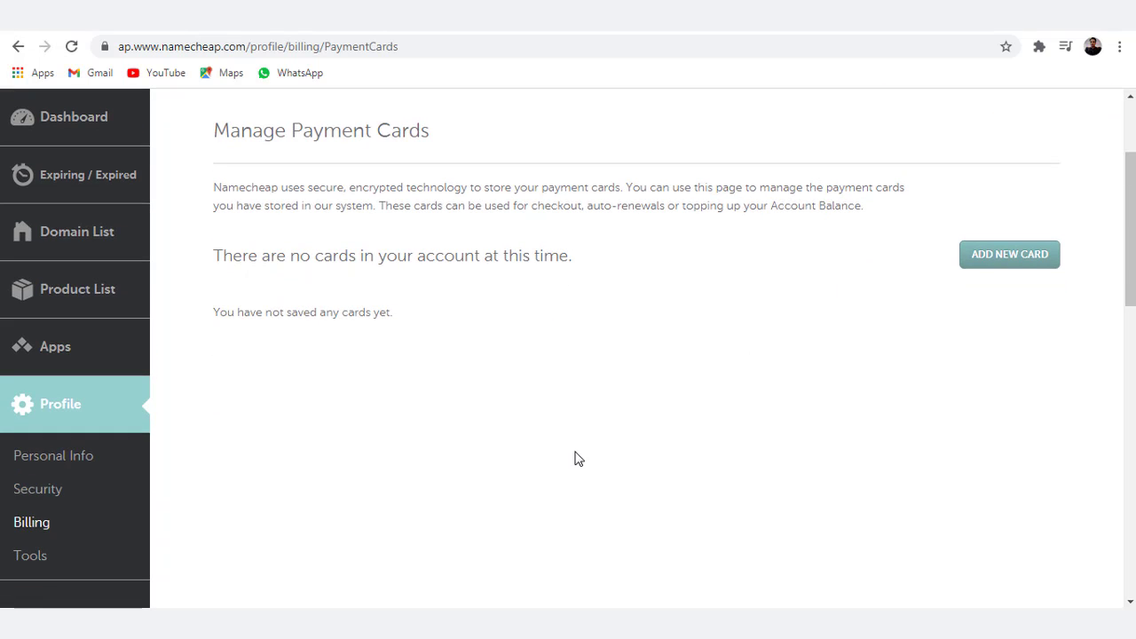
{"action": "left_click", "coordinate": [31, 526]}
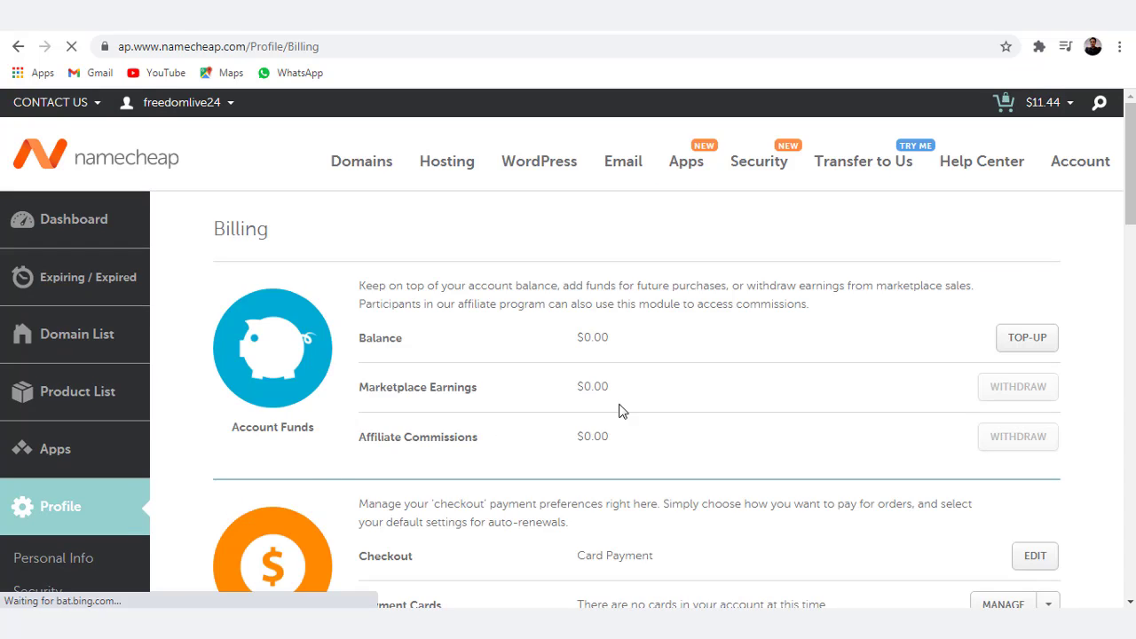
{"action": "scroll", "coordinate": [616, 418], "scroll_direction": "down", "scroll_amount": 2}
{"action": "scroll", "coordinate": [619, 419], "scroll_direction": "down", "scroll_amount": 2}
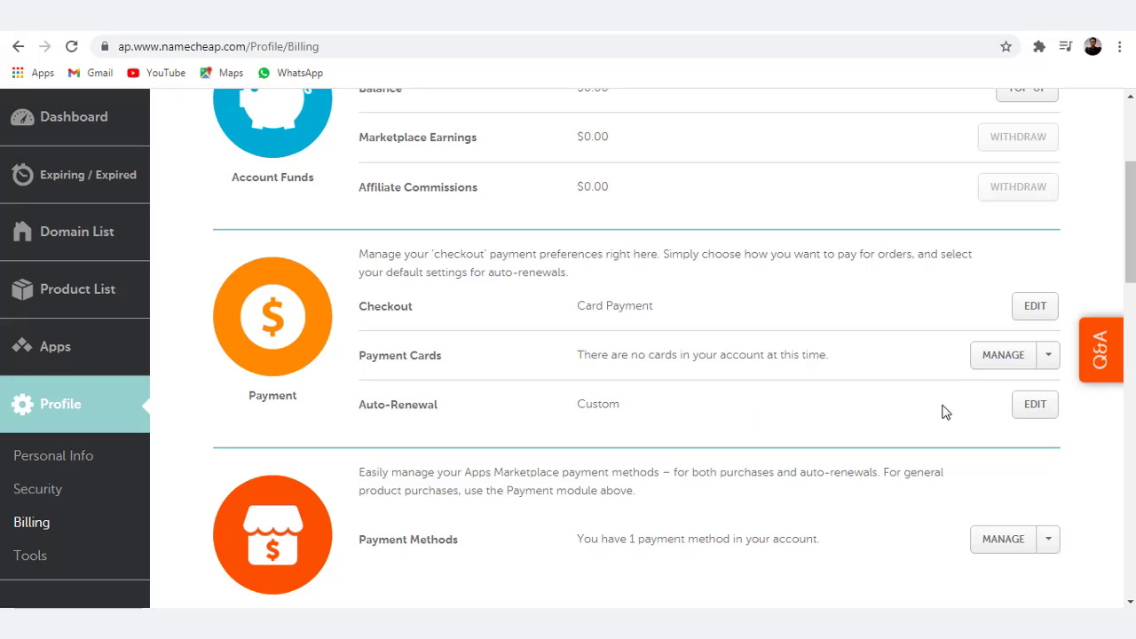
{"action": "left_click", "coordinate": [1006, 361]}
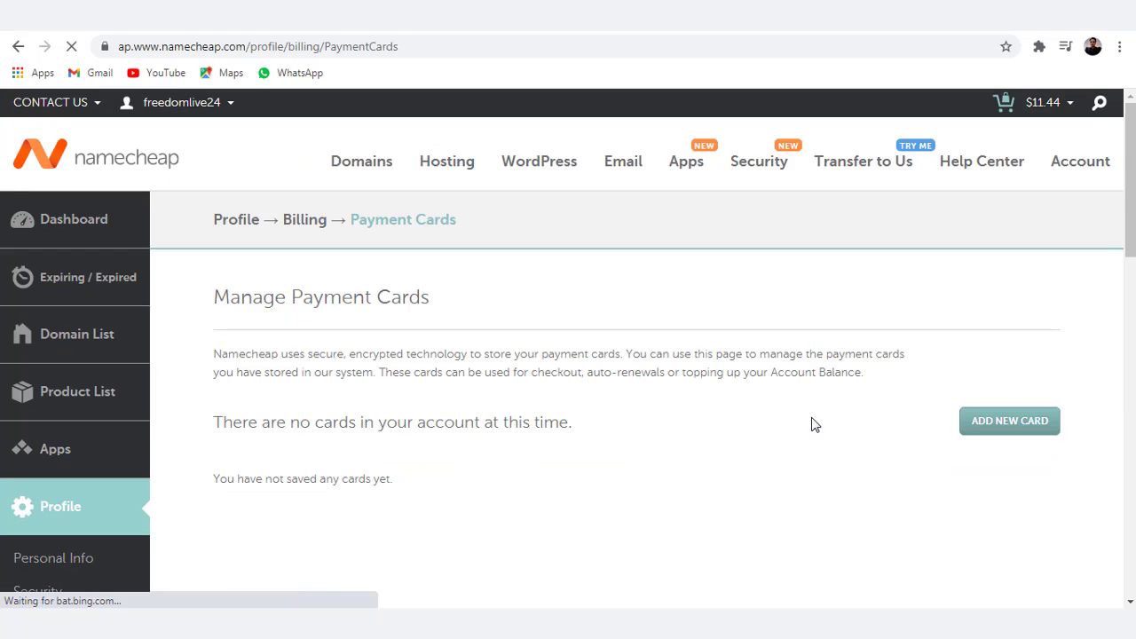
{"action": "scroll", "coordinate": [808, 424], "scroll_direction": "down", "scroll_amount": 1}
{"action": "scroll", "coordinate": [808, 424], "scroll_direction": "down", "scroll_amount": 1}
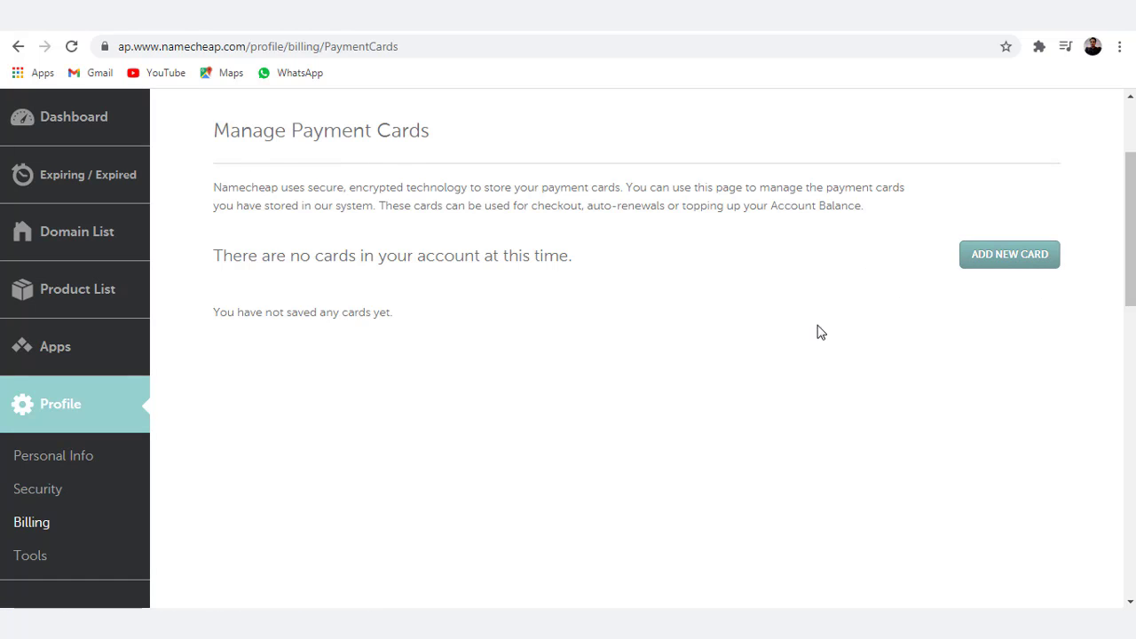
{"action": "scroll", "coordinate": [798, 347], "scroll_direction": "up", "scroll_amount": 2}
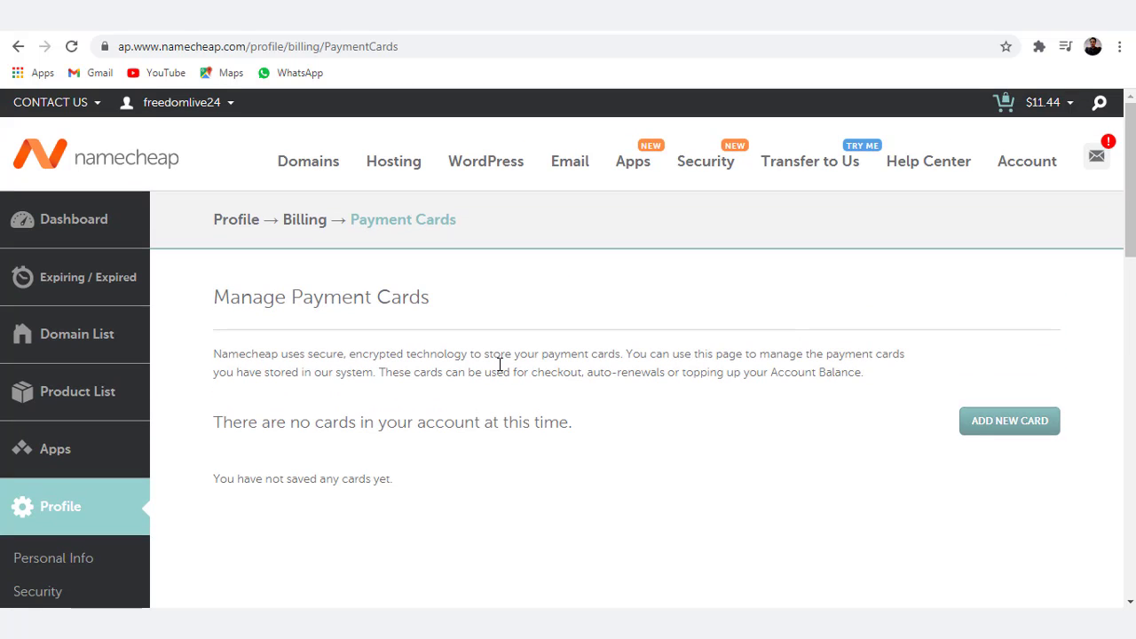
- Return to the account dashboard, expand the freedomlive24.com entry, and review the management options offered for the domain
{"action": "scroll", "coordinate": [286, 411], "scroll_direction": "down", "scroll_amount": 2}
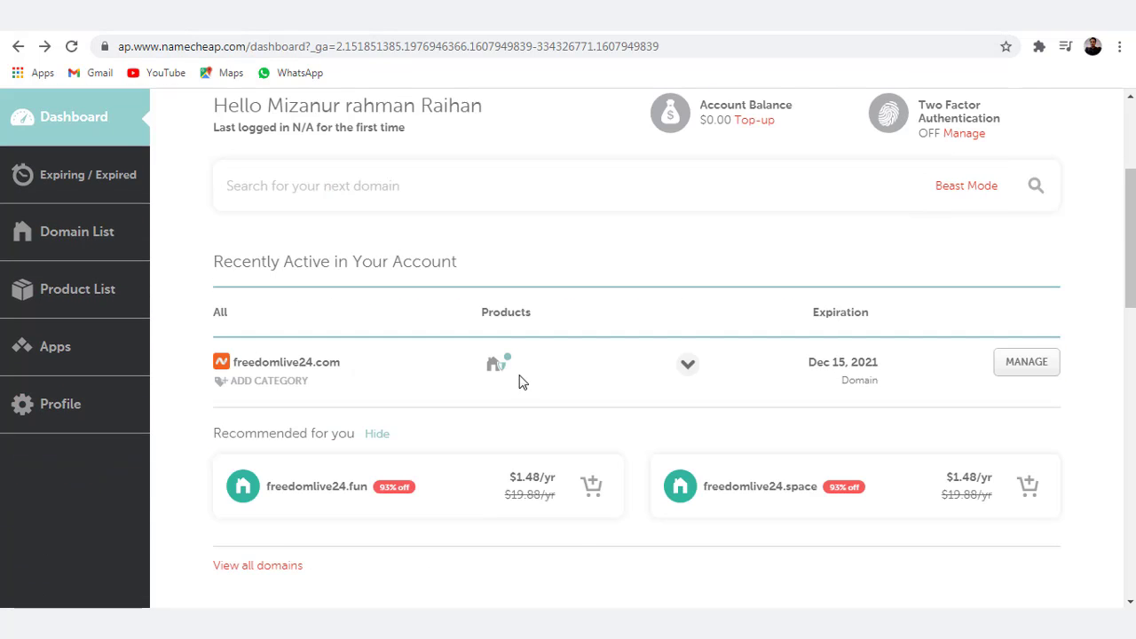
{"action": "mouse_move", "coordinate": [510, 383]}
{"action": "left_click", "coordinate": [689, 366]}
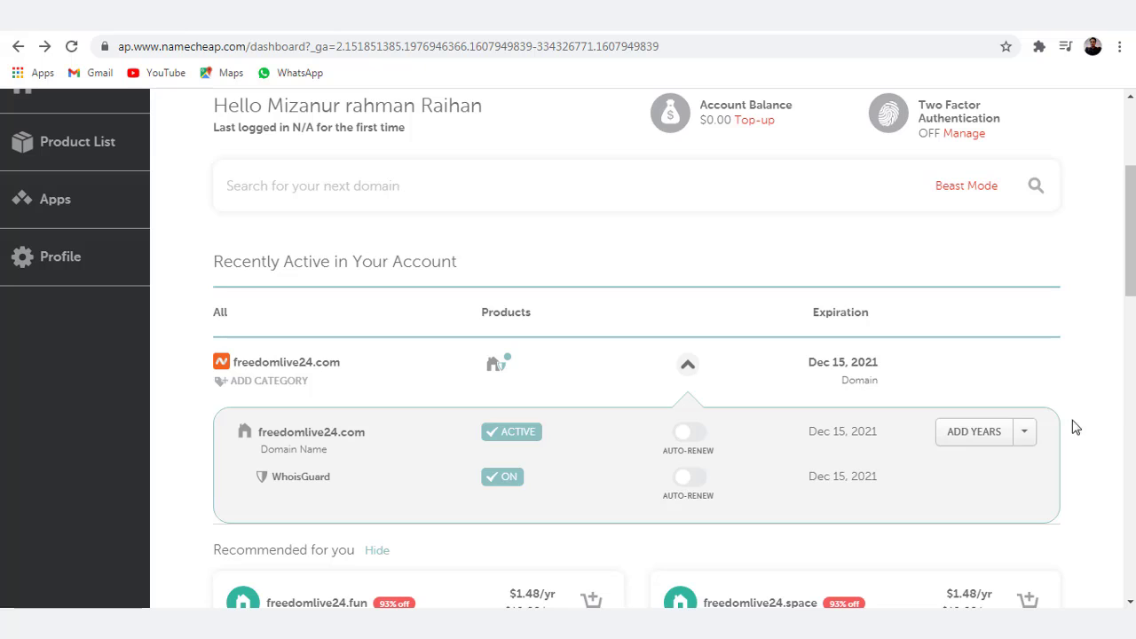
{"action": "left_click", "coordinate": [1024, 434]}
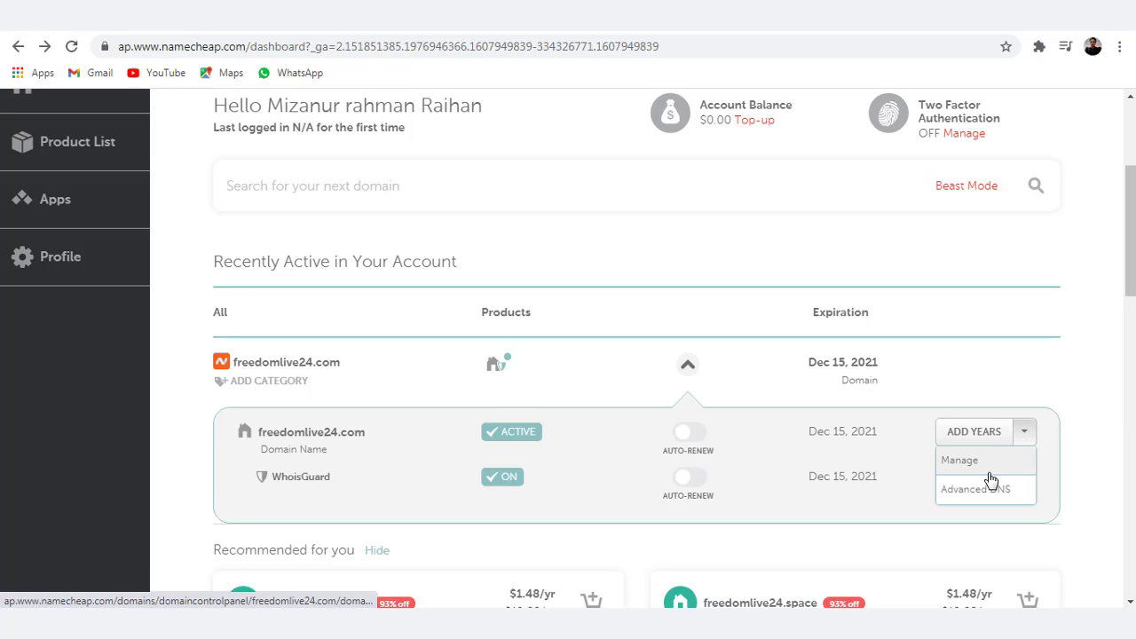
{"action": "left_click", "coordinate": [920, 484]}
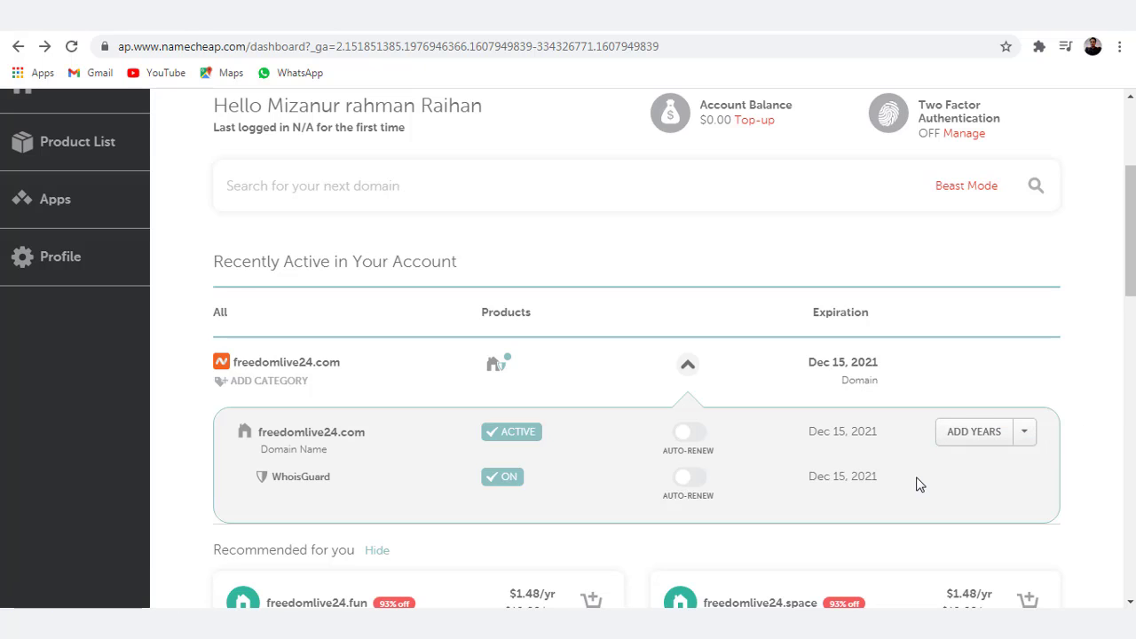